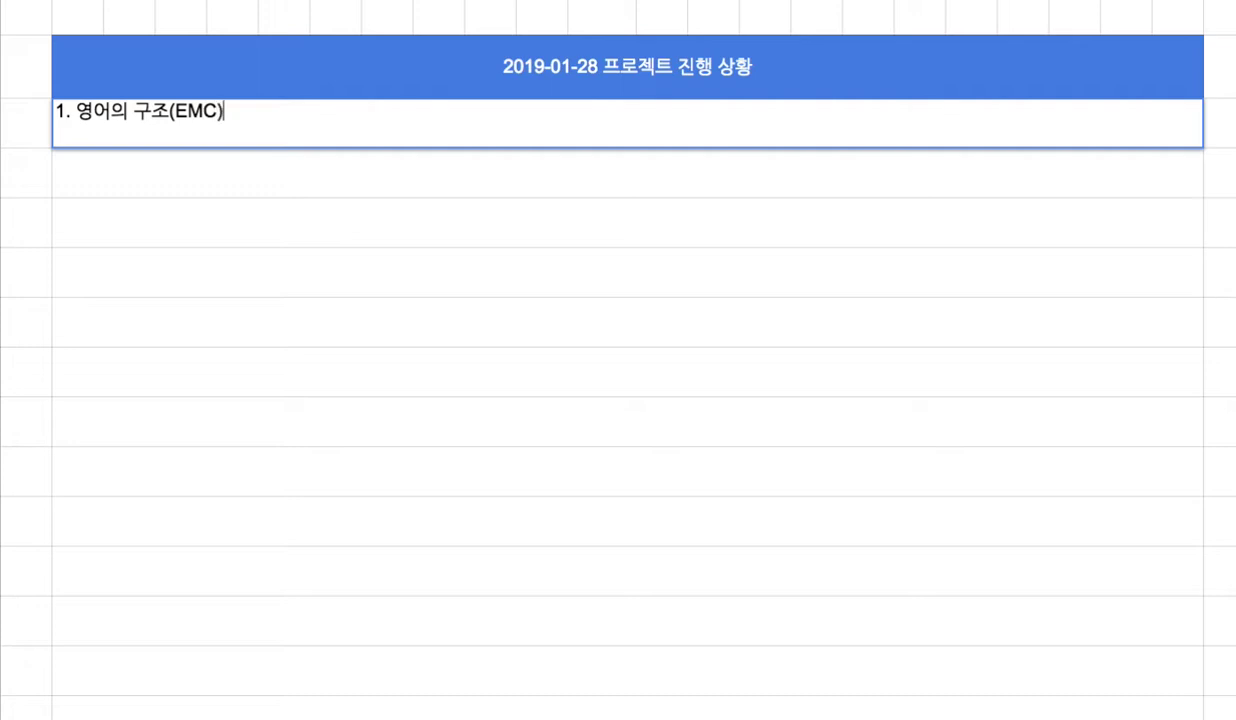
Step: Below the "1. 영어의 구조(EMC)" line, start a sub-item reading "1-1. 중고등학교 영어 수업"
key(Return)
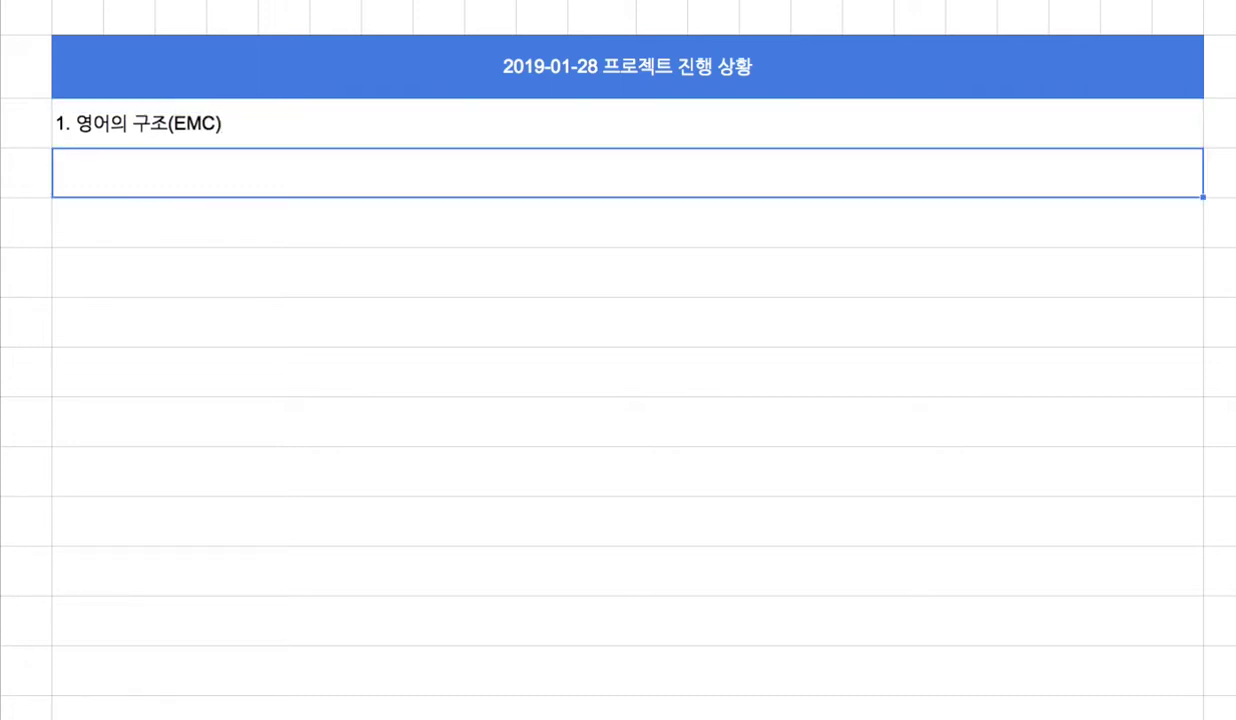
text(1-2.)
key(BackSpace)
key(BackSpace)
key(BackSpace)
text(1. )
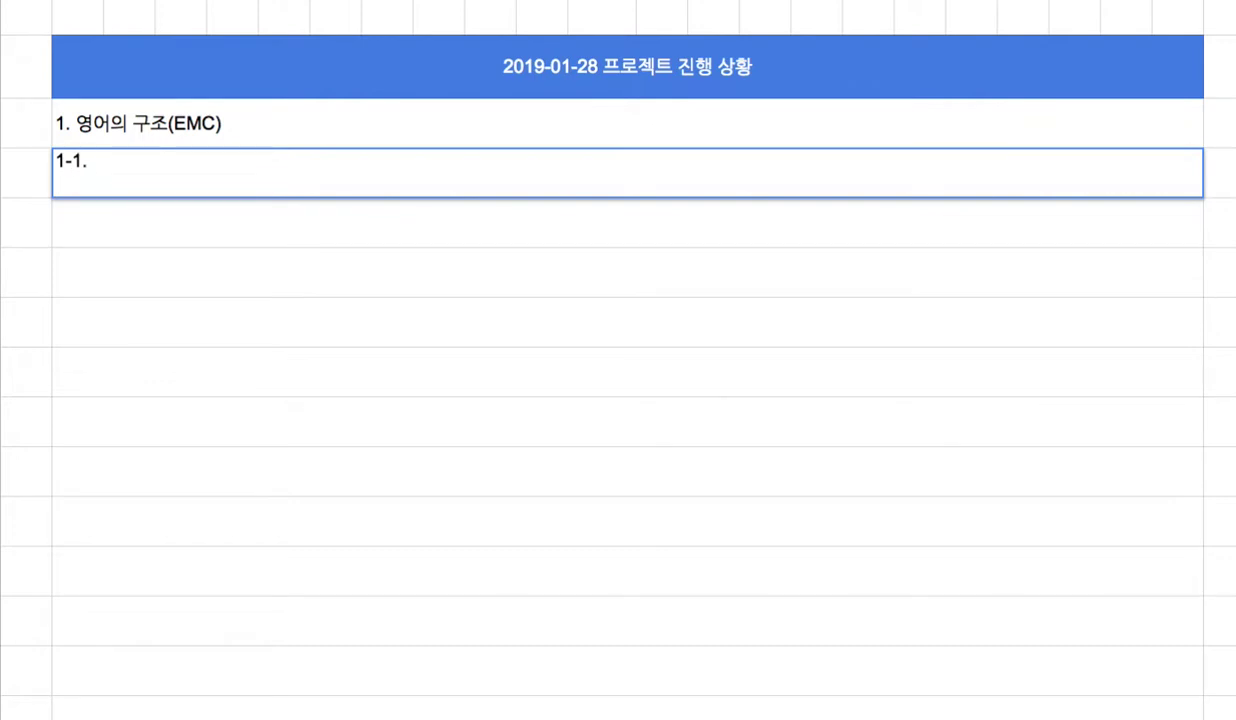
text(중고등학교 으)
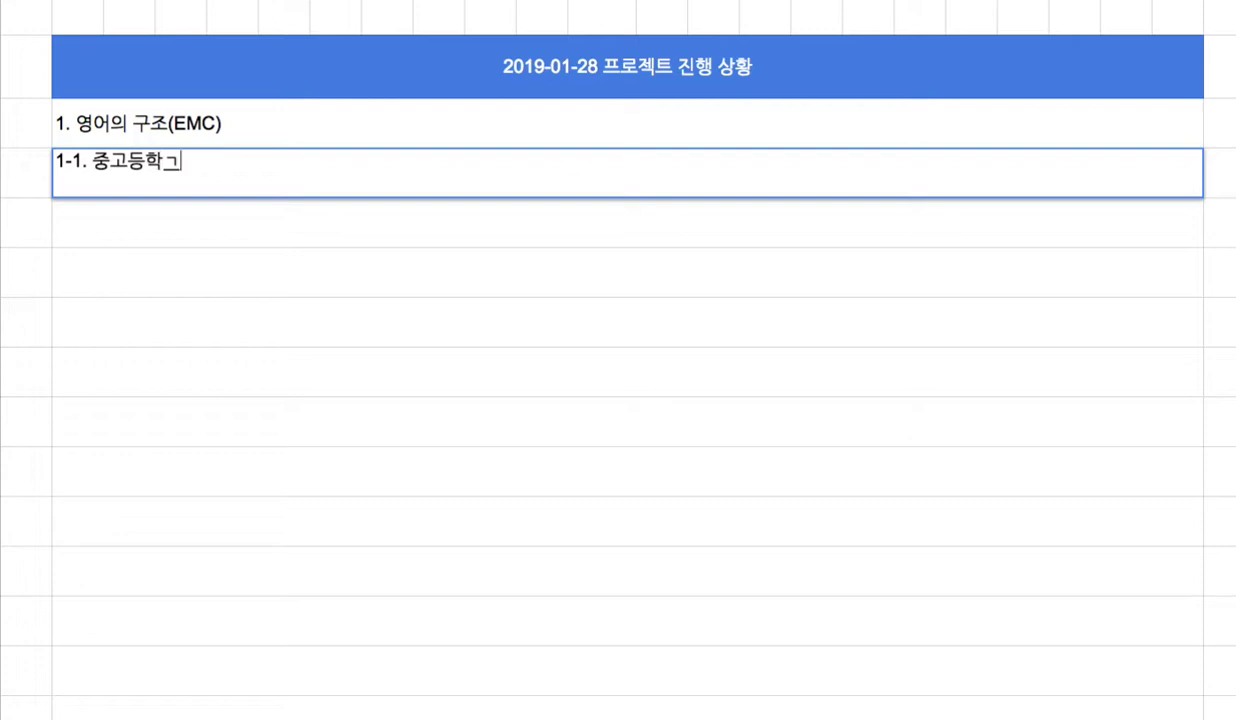
text(영문)
key(BackSpace)
key(BackSpace)
key(BackSpace)
text(어 수업 )
Step: Extend item 1-1 with the grammar examples "- 영문법(to 부정사, 동명사, 현재분사, 과거완료.....)"
text(- 영문베)
text(ㅂ)
text((to)
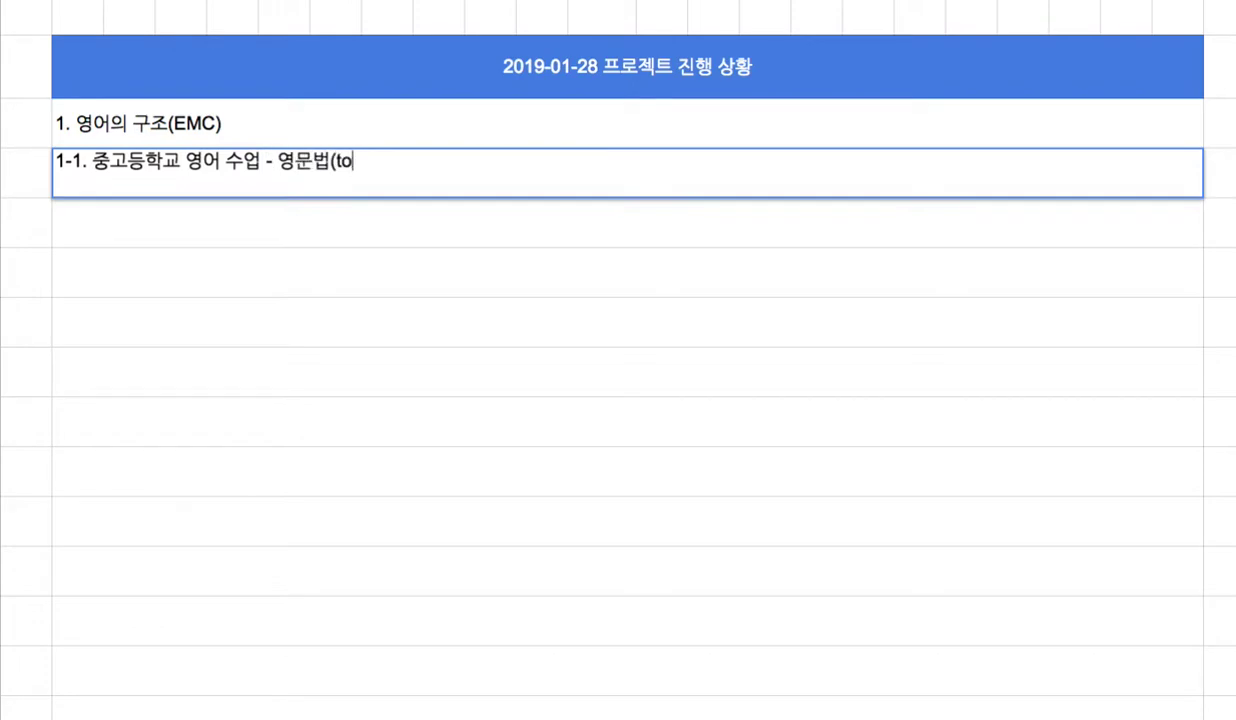
text(부)
key(BackSpace)
key(BackSpace)
text(부정사, )
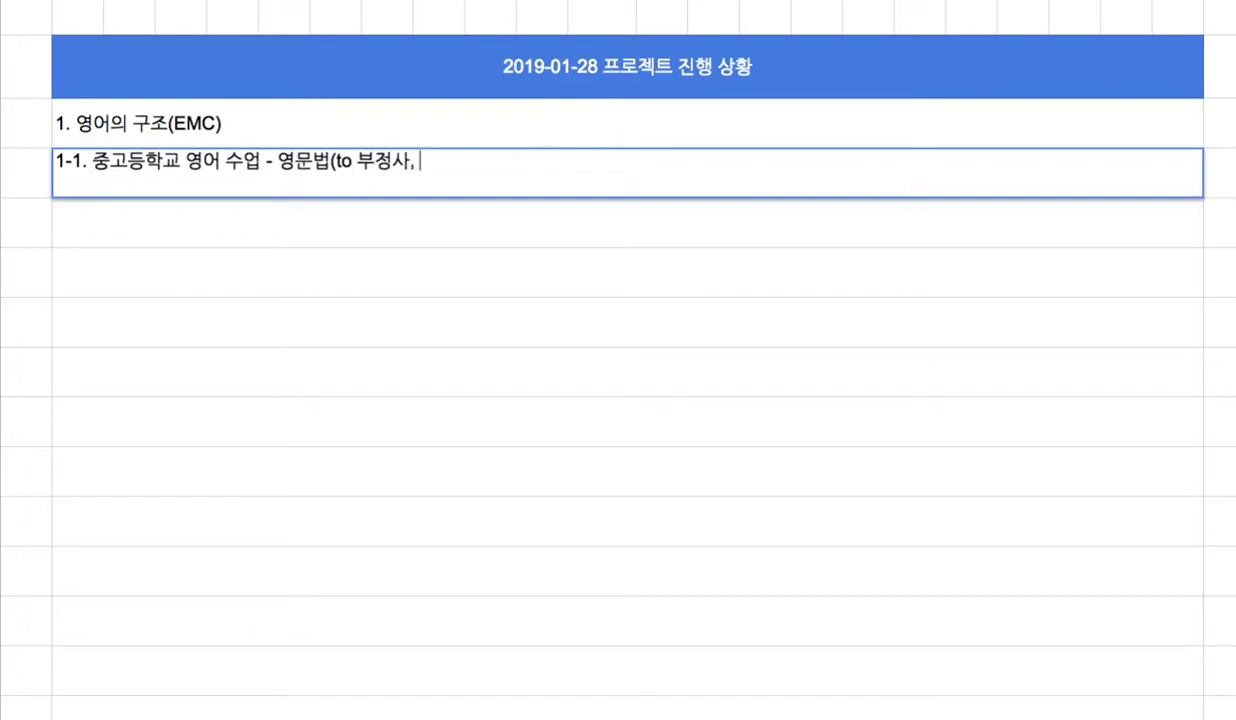
text(동명사, 현재)
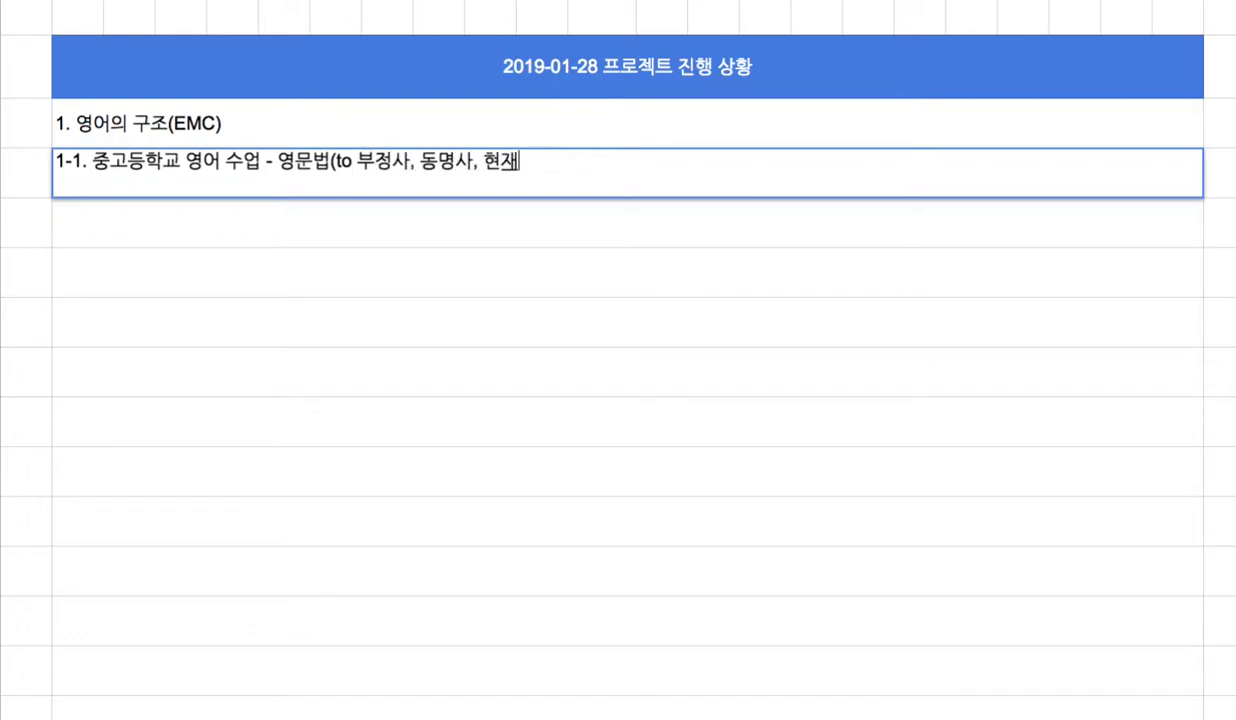
text(분사, 과거오)
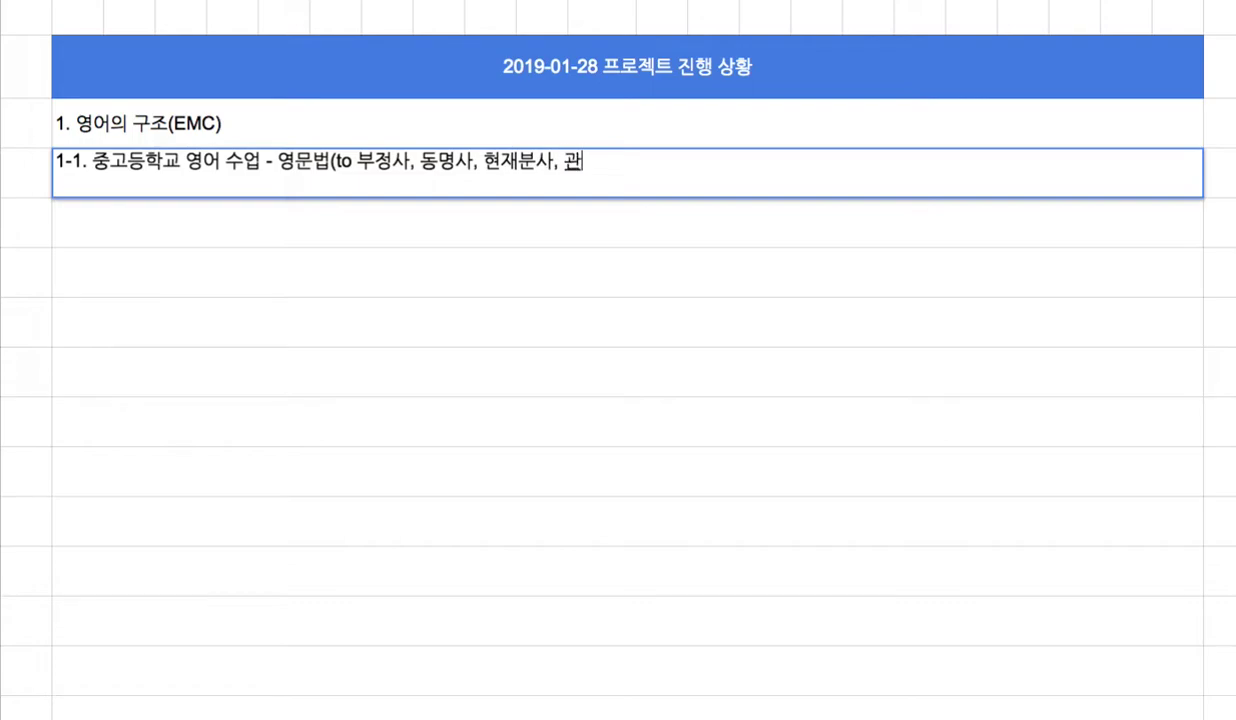
text(ㅏㄴ료.....)
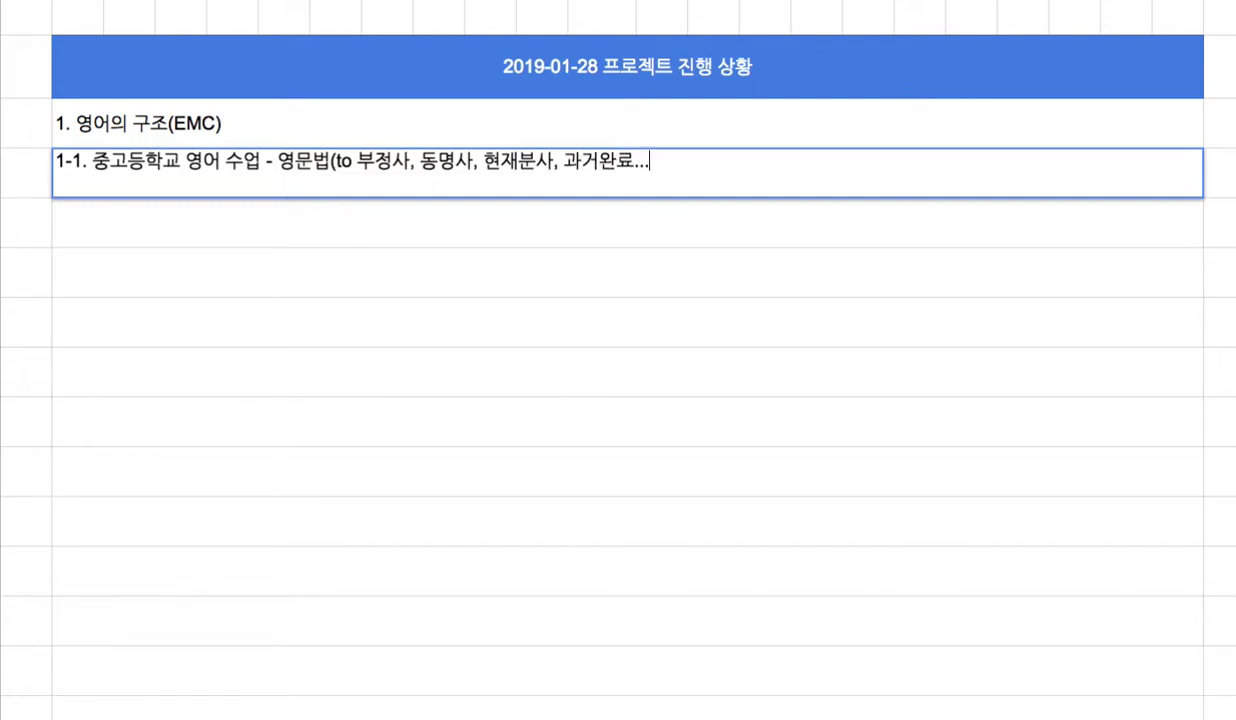
text())
Step: Complete item 1-1 with "= 새로운 영문법 체계" and commit the cell
text( = )
text(새로운 영문)
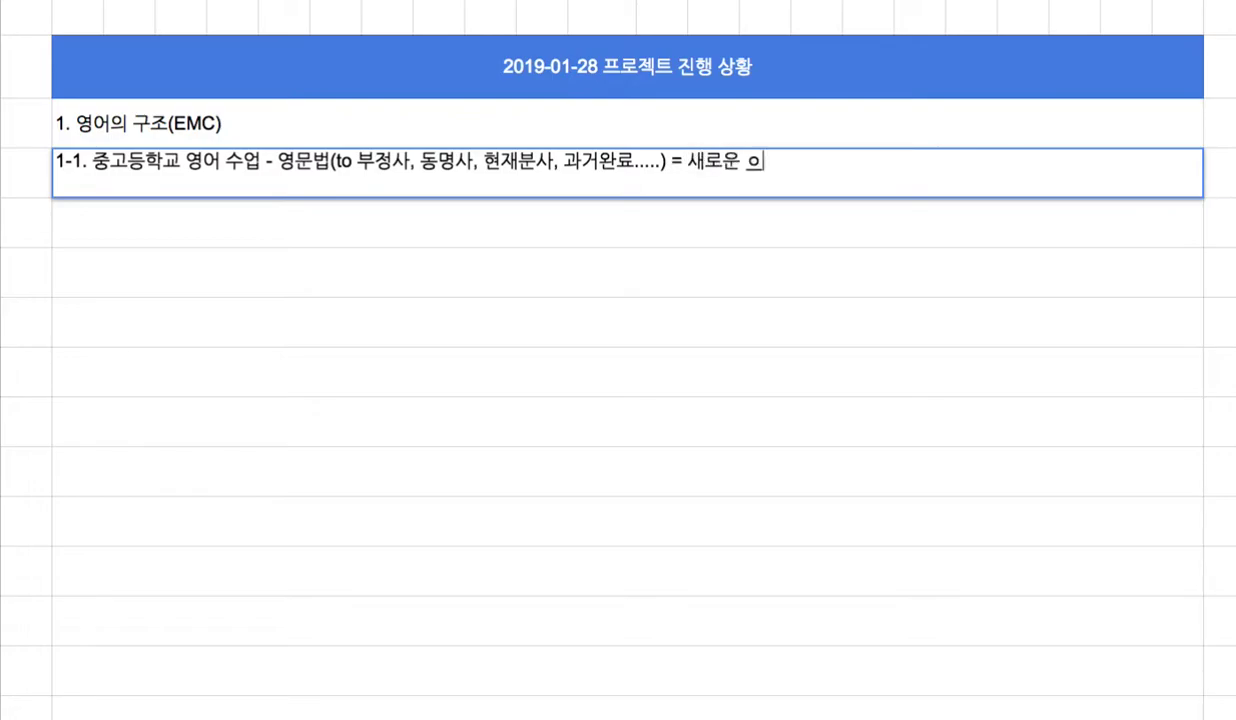
text(ㅂㅓ 체계)
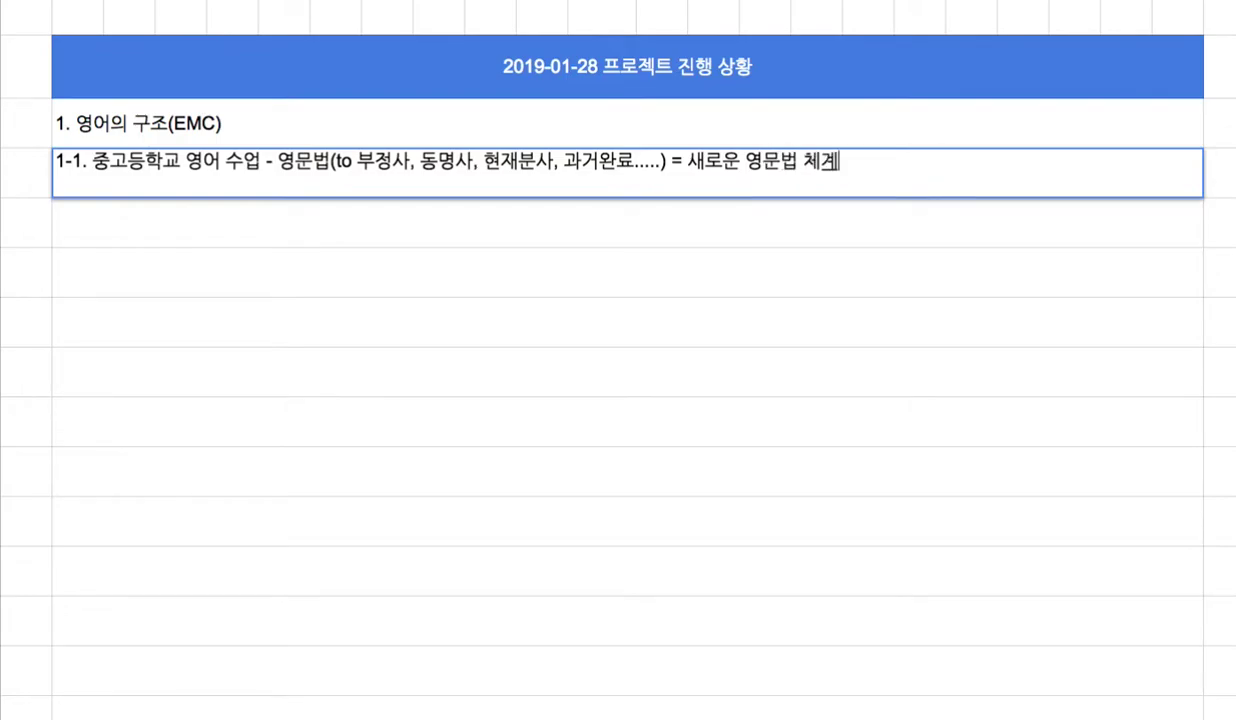
key(Return)
Step: In the row below item 1-1, start the sub-item "1-2. 학교에서 영어 공부 7~8년"
text(1-2. )
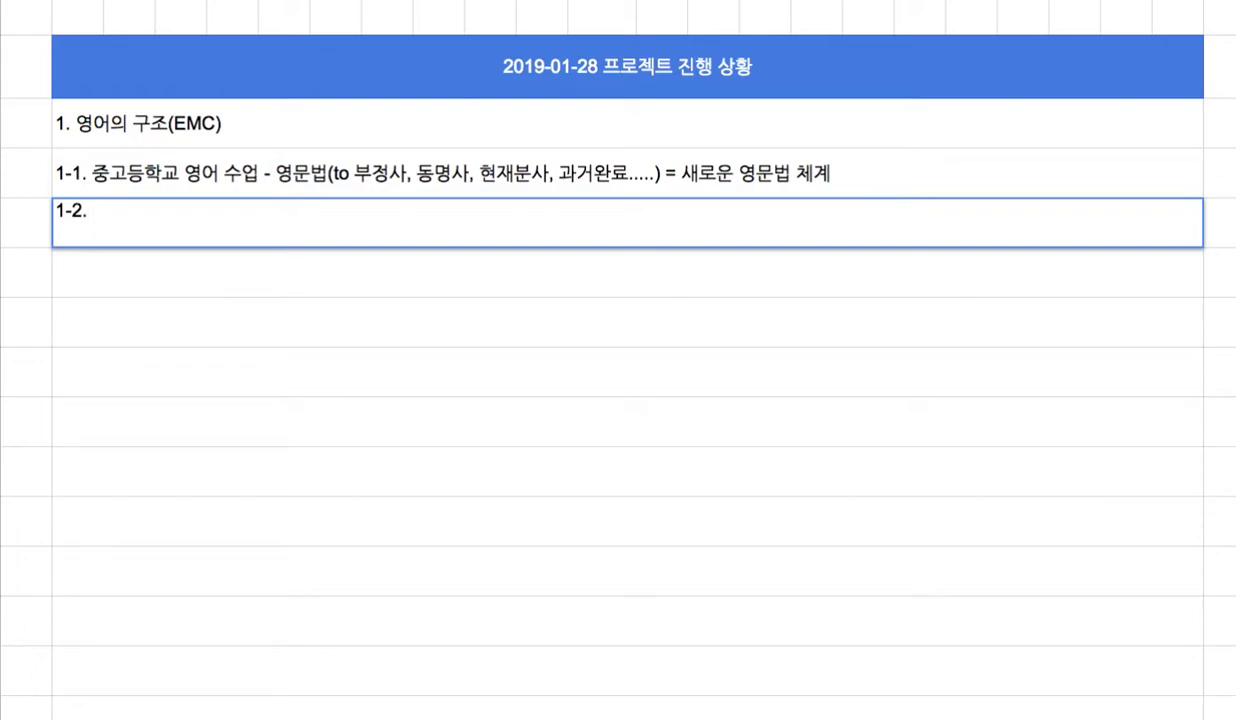
text(학교)
text(에서 영)
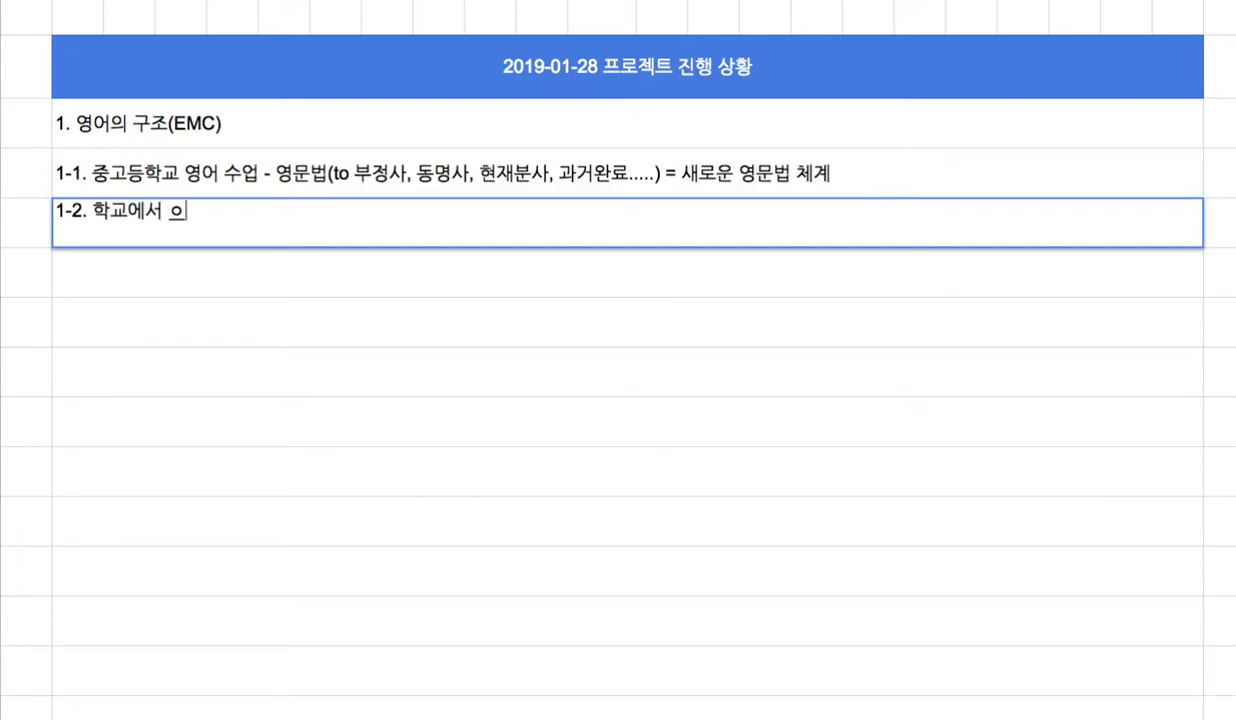
text(어 공부)
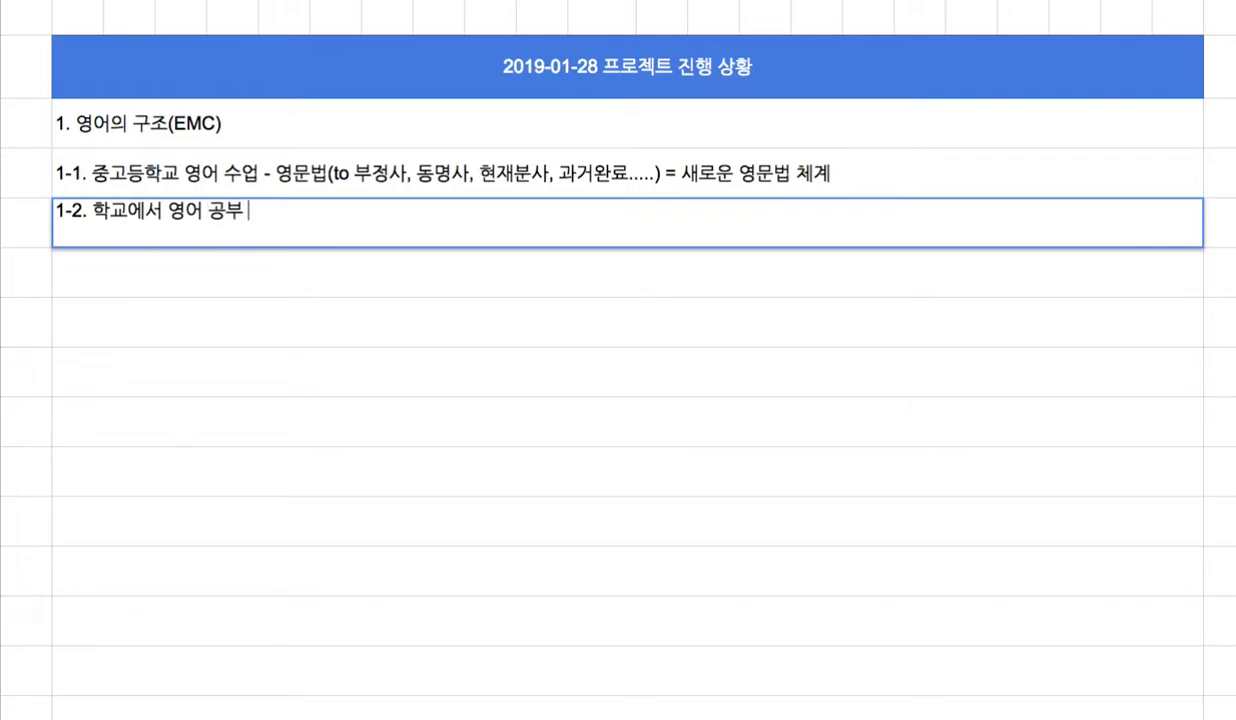
text( 7~8년)
Step: Complete item 1-2 with "=> 영작을 한국어처럼 할 수 있는 사람들 1%"
text( => 영ㅈ)
text(작을 한국어)
text(처럼 할 수 이)
text(있는 살매)
key(BackSpace)
key(BackSpace)
text(람들)
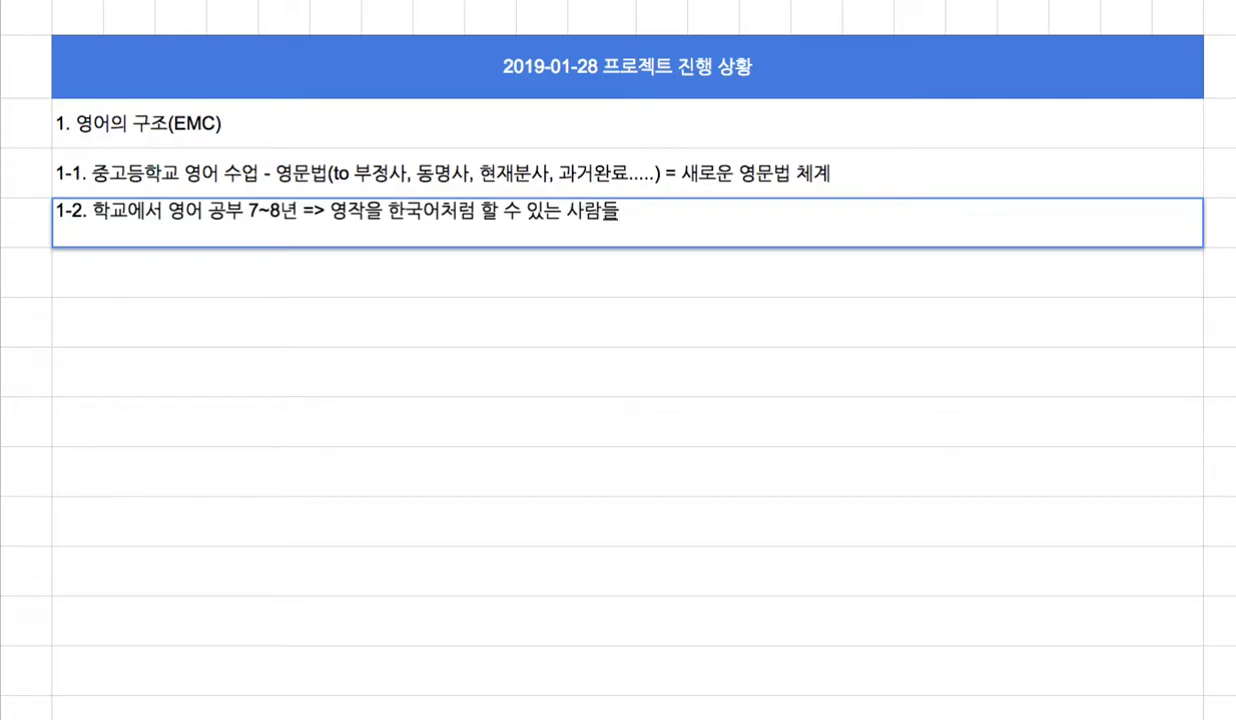
text( 1%)
Step: Highlight the parenthesised 영문법 list and "새로운 영문법 체계" in item 1-1, and select the item 1-2 row
double_click(836, 163)
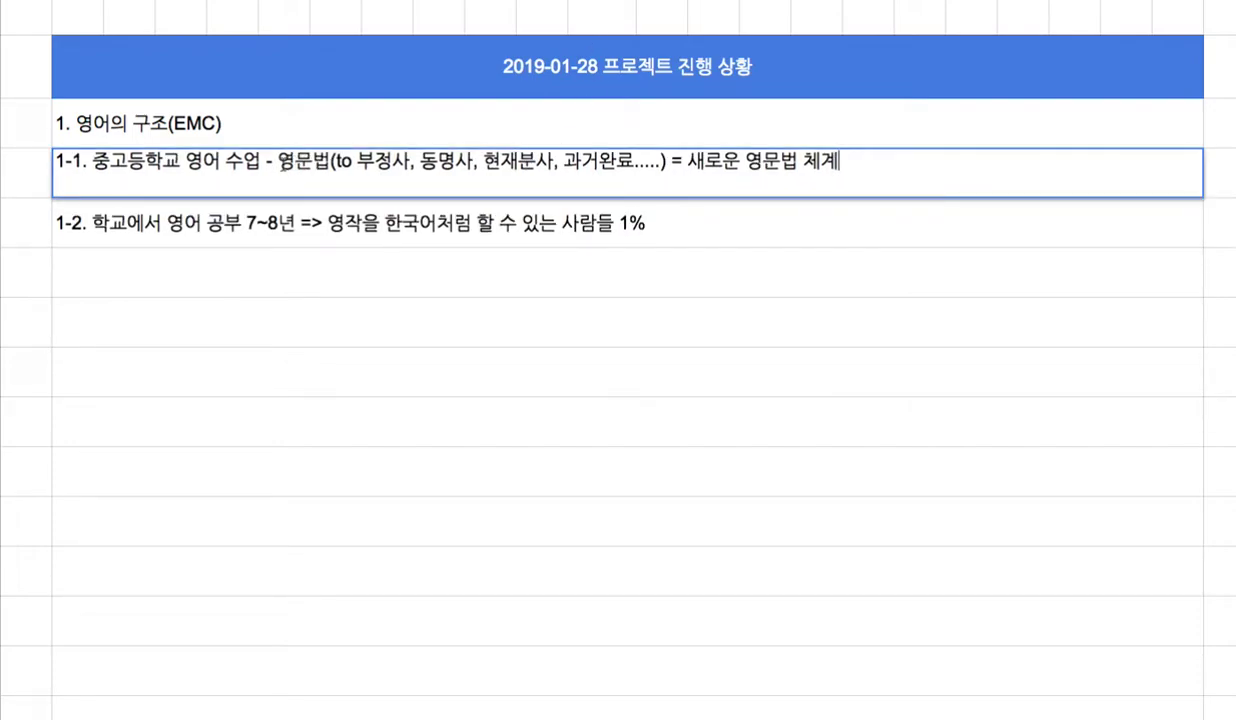
drag(277, 160, 580, 160)
drag(668, 163, 668, 164)
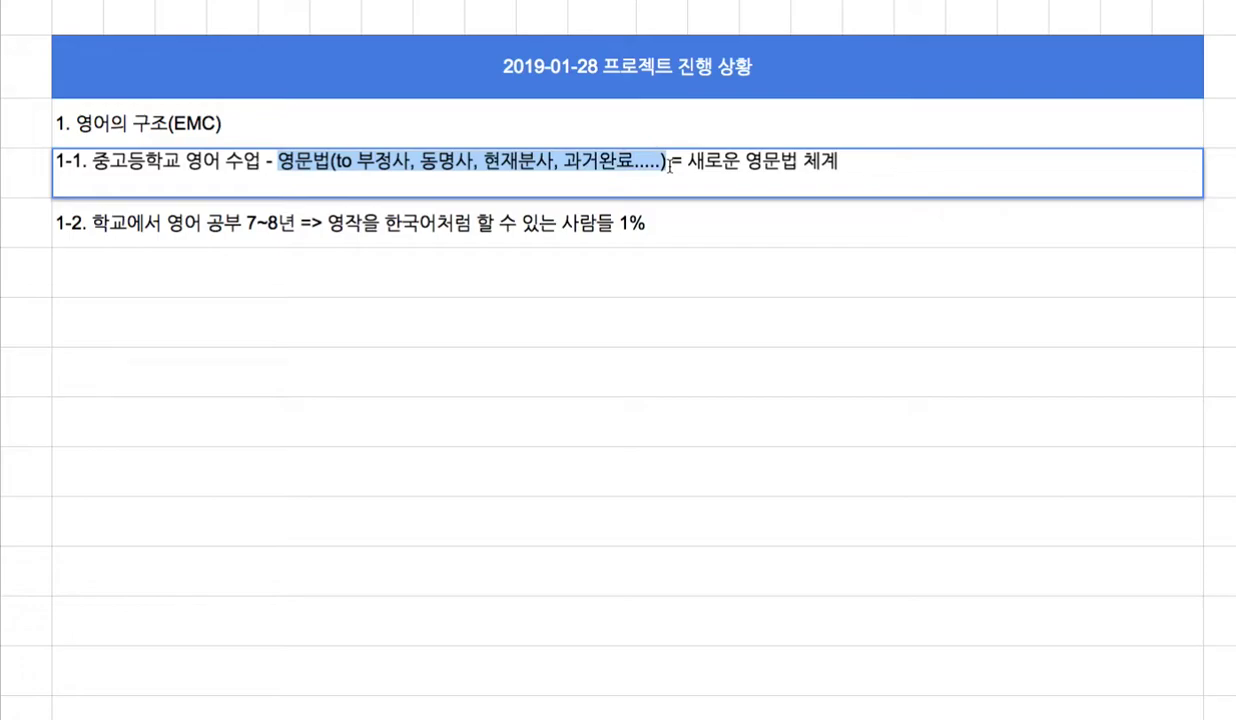
drag(687, 161, 838, 161)
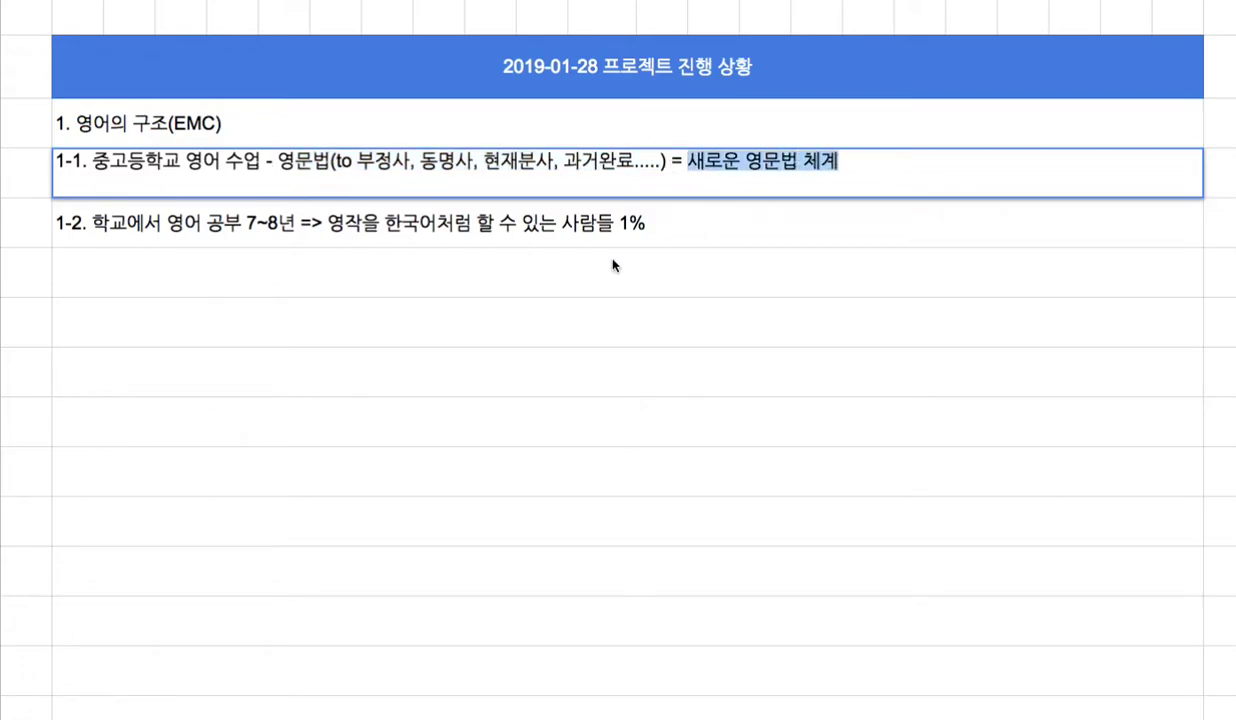
click(627, 226)
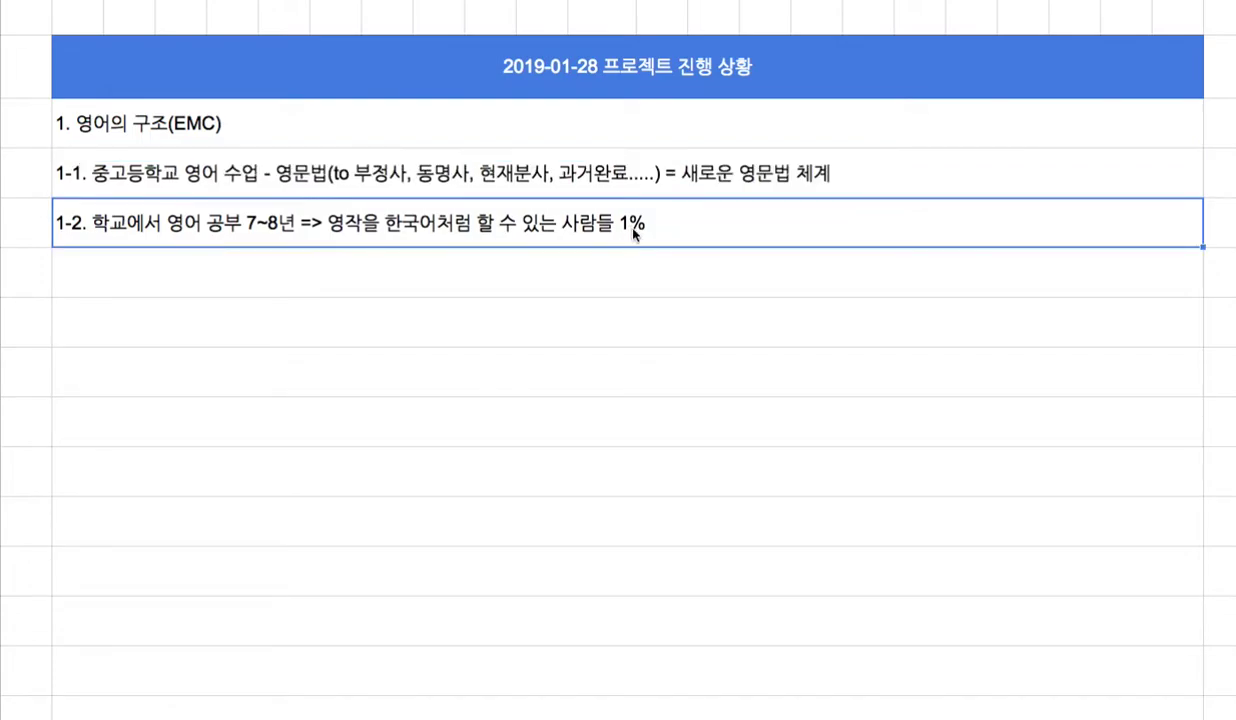
Step: In the row below item 1-2, enter "1-3. 공부 2년 => 영작할 수 있는 능력 10%."
click(610, 265)
text(1-3. )
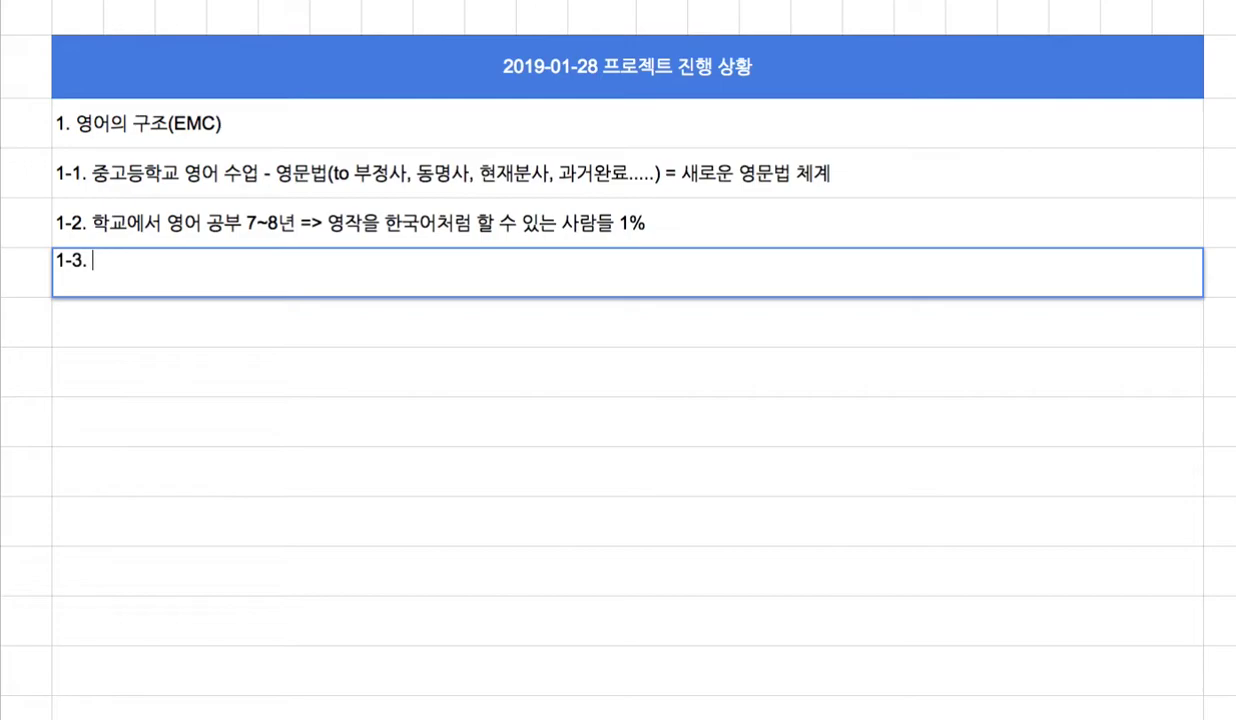
text(영어)
key(BackSpace)
key(BackSpace)
text(공부 2년)
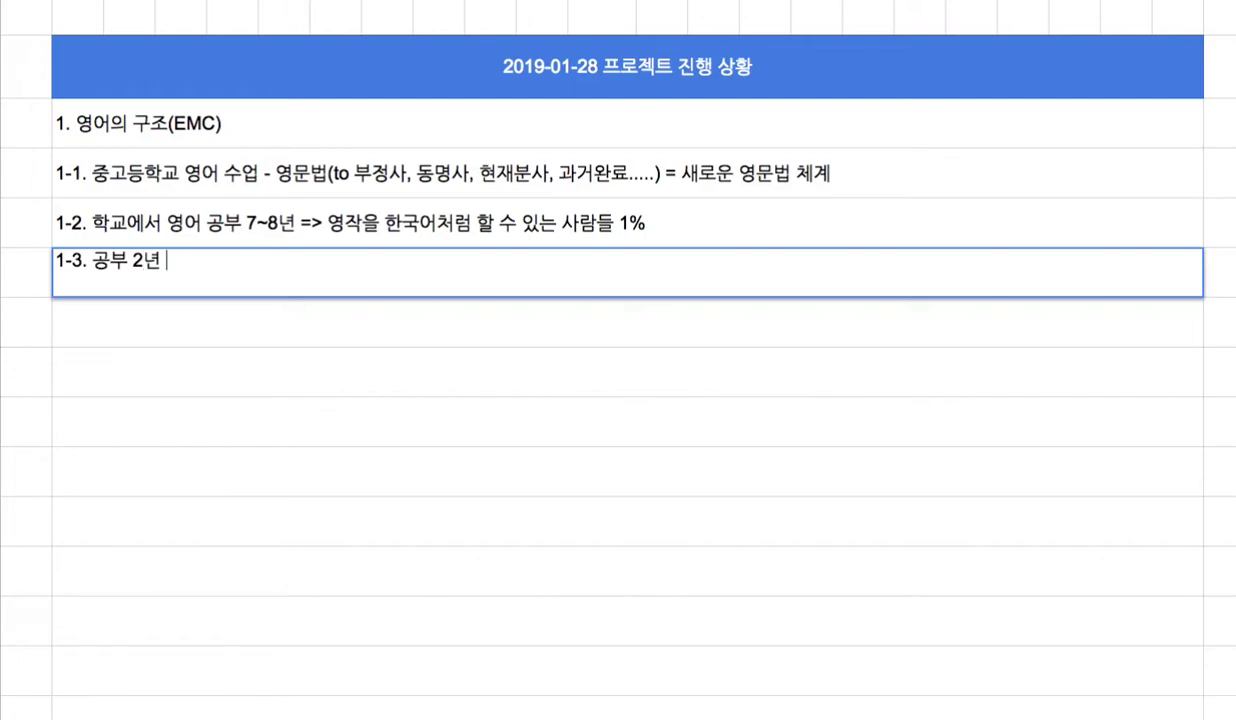
text( => 영재)
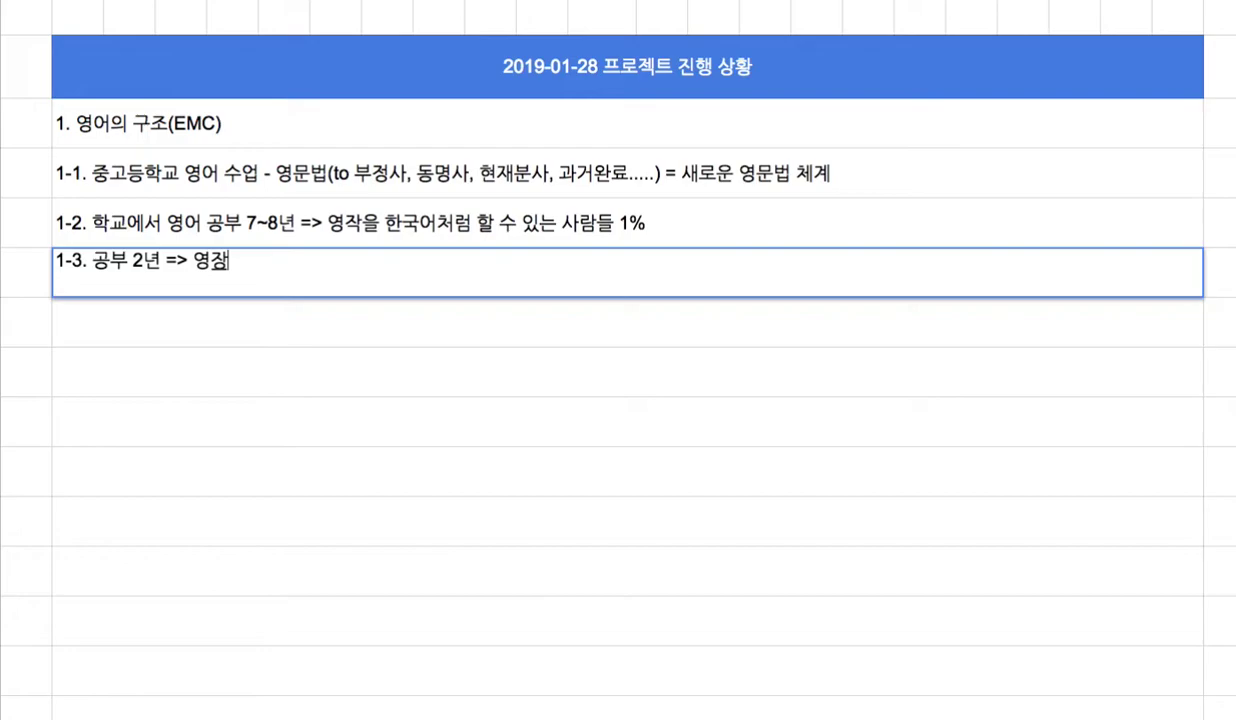
key(BackSpace)
text(작할 수 있느)
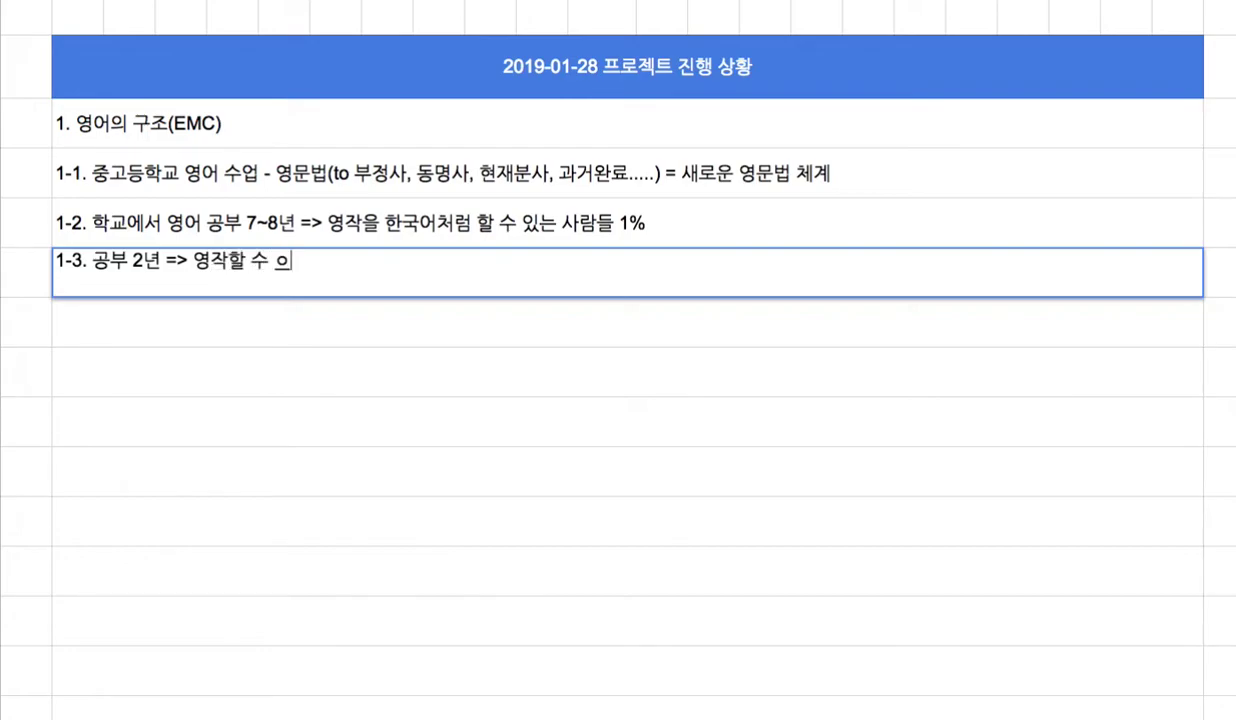
text(ㄴ 능력)
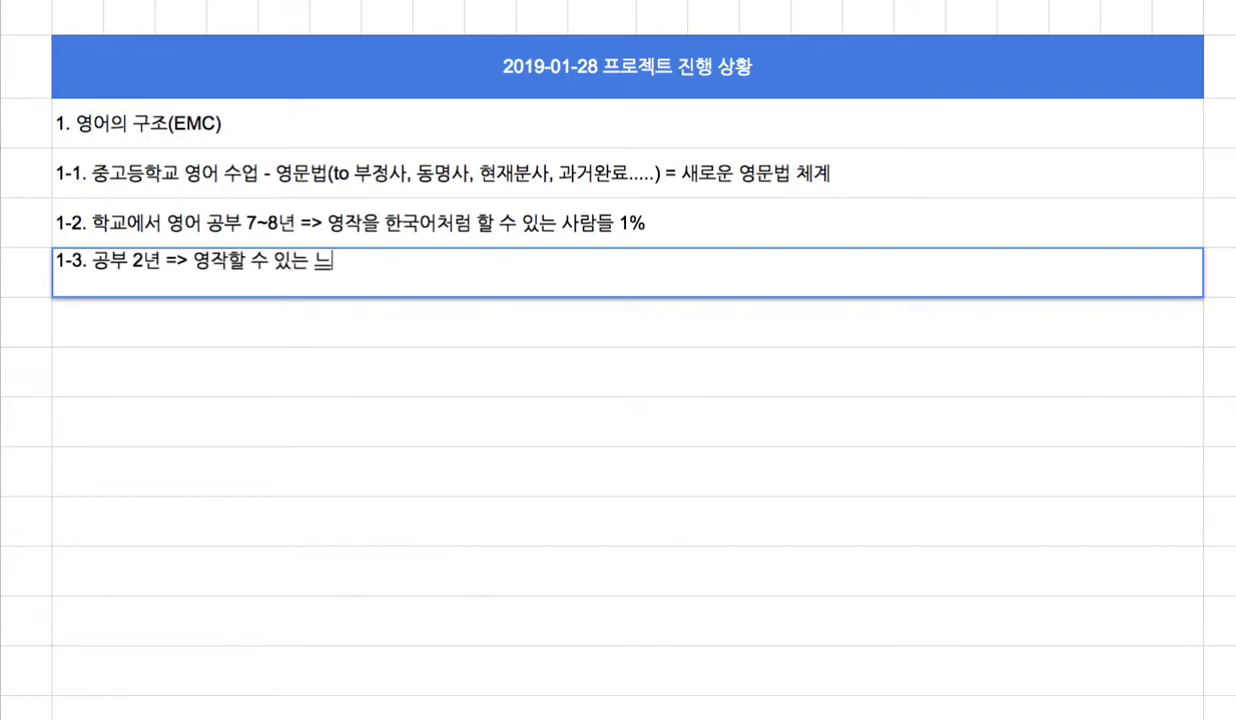
text( 10%)
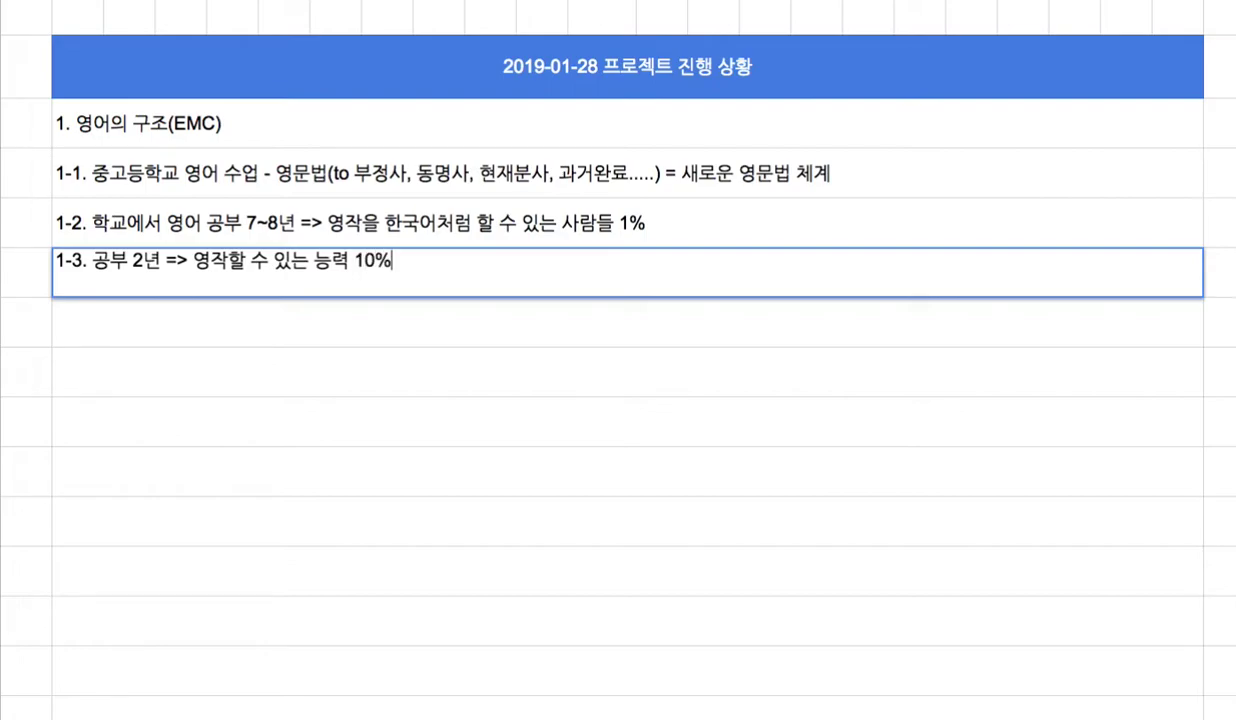
text(.)
Step: Highlight the study periods and percentages in items 1-2 and 1-3 to compare them
double_click(397, 236)
drag(242, 208, 297, 208)
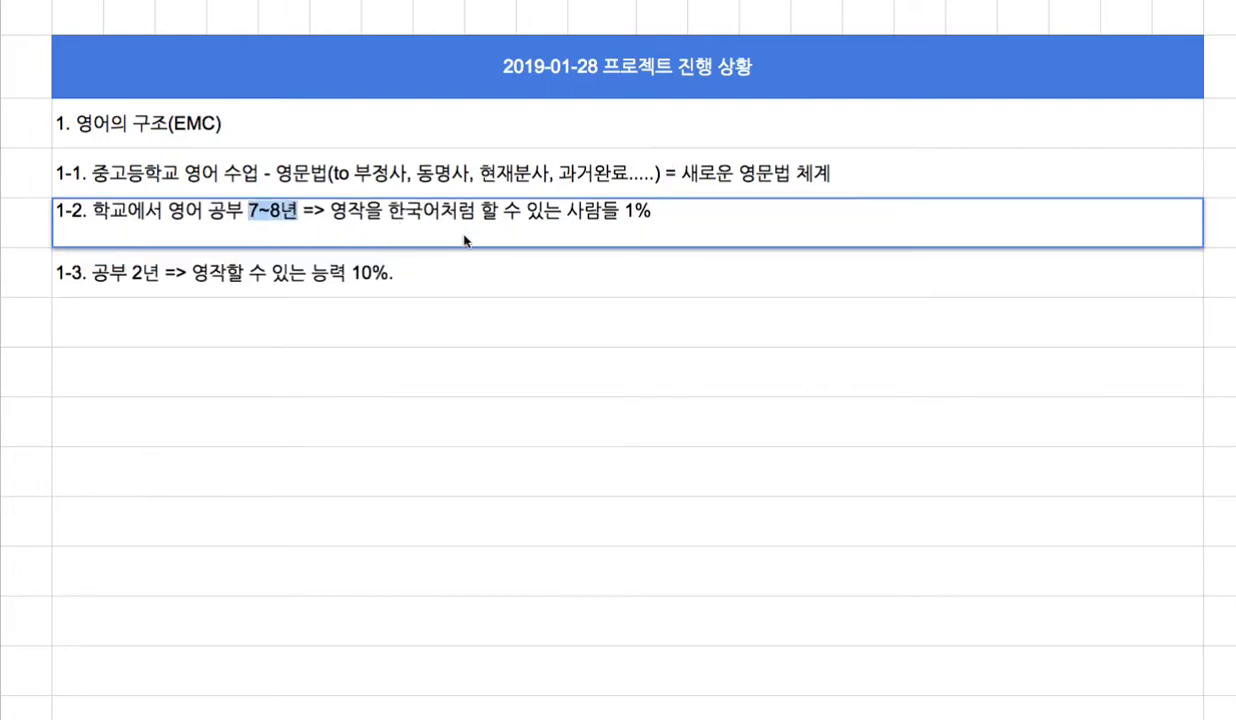
drag(626, 212, 652, 209)
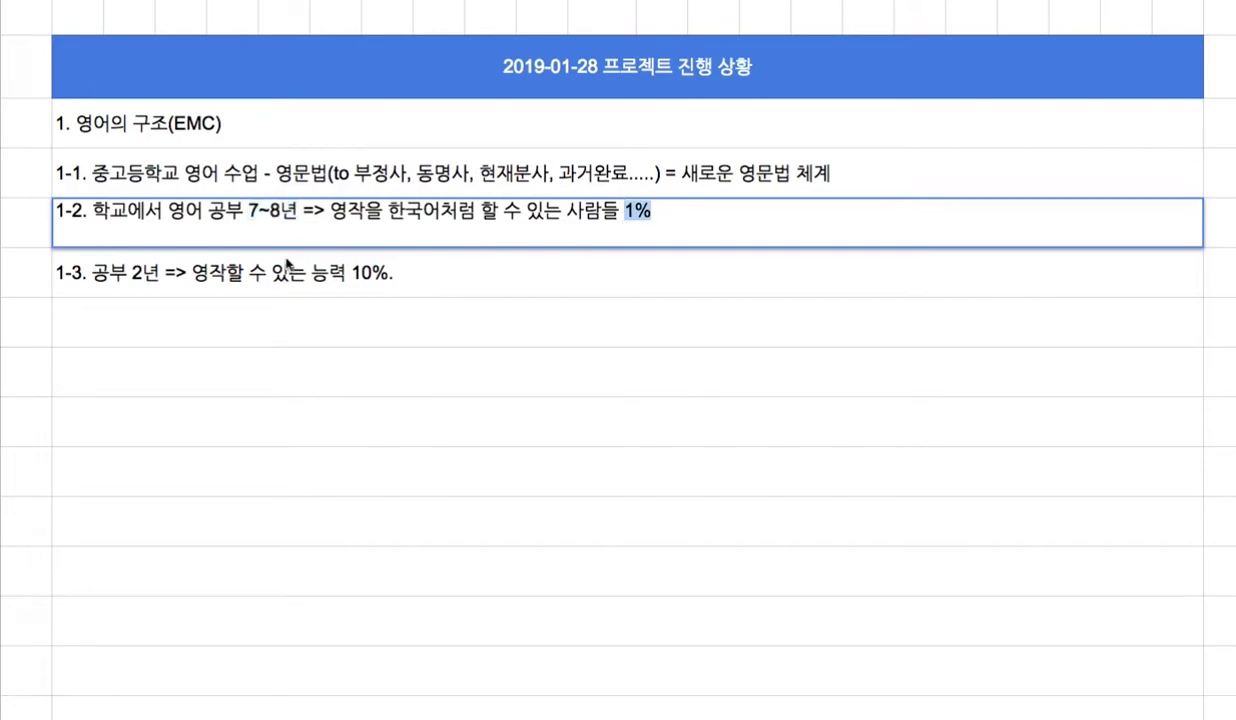
double_click(150, 278)
drag(131, 262, 160, 262)
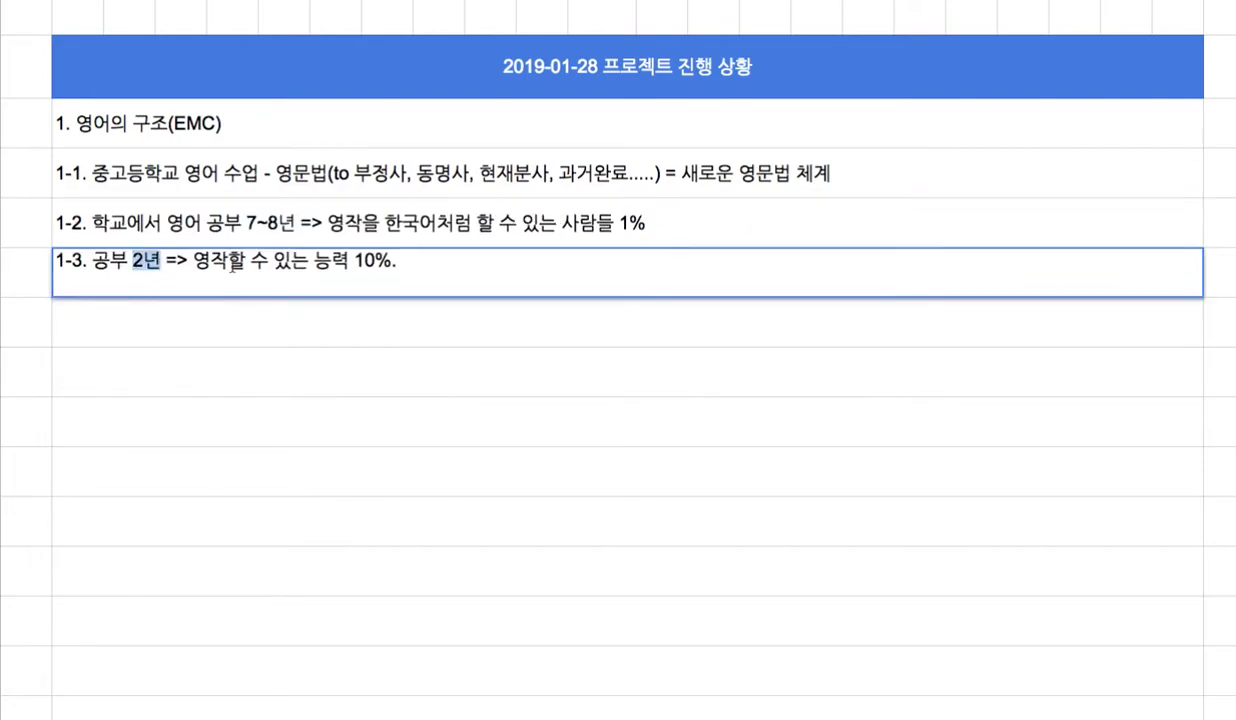
double_click(367, 263)
click(190, 257)
Step: Review the 영문법 wording in item 1-1 by highlighting parts of its text
click(258, 183)
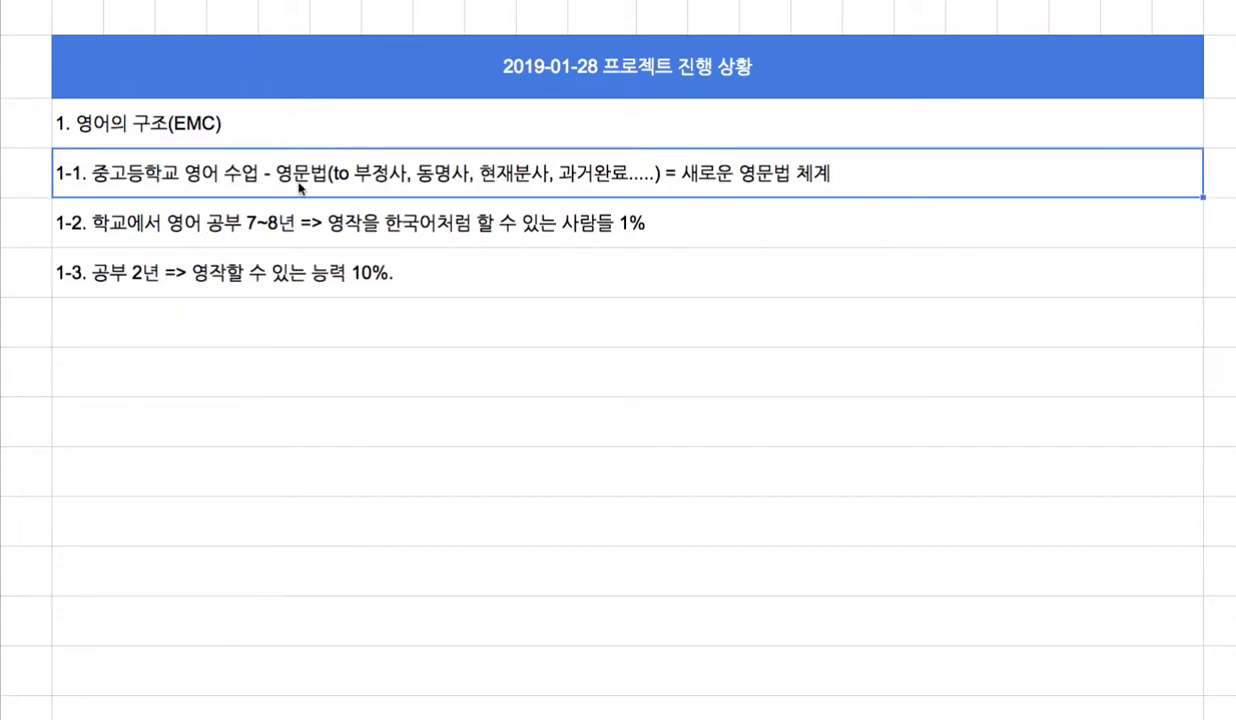
double_click(292, 182)
drag(292, 178, 256, 158)
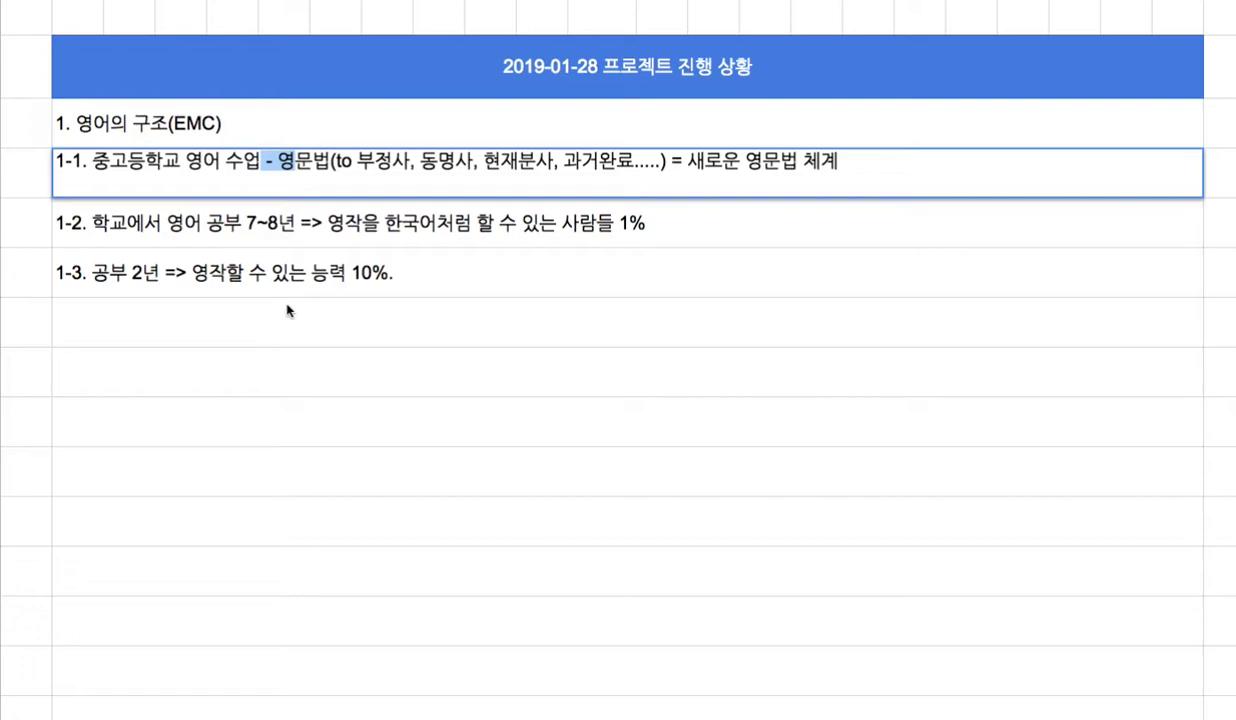
double_click(752, 160)
click(697, 167)
Step: Append ": 500개 에피소드" to the "1. 영어의 구조(EMC)" line
click(600, 113)
key(Return)
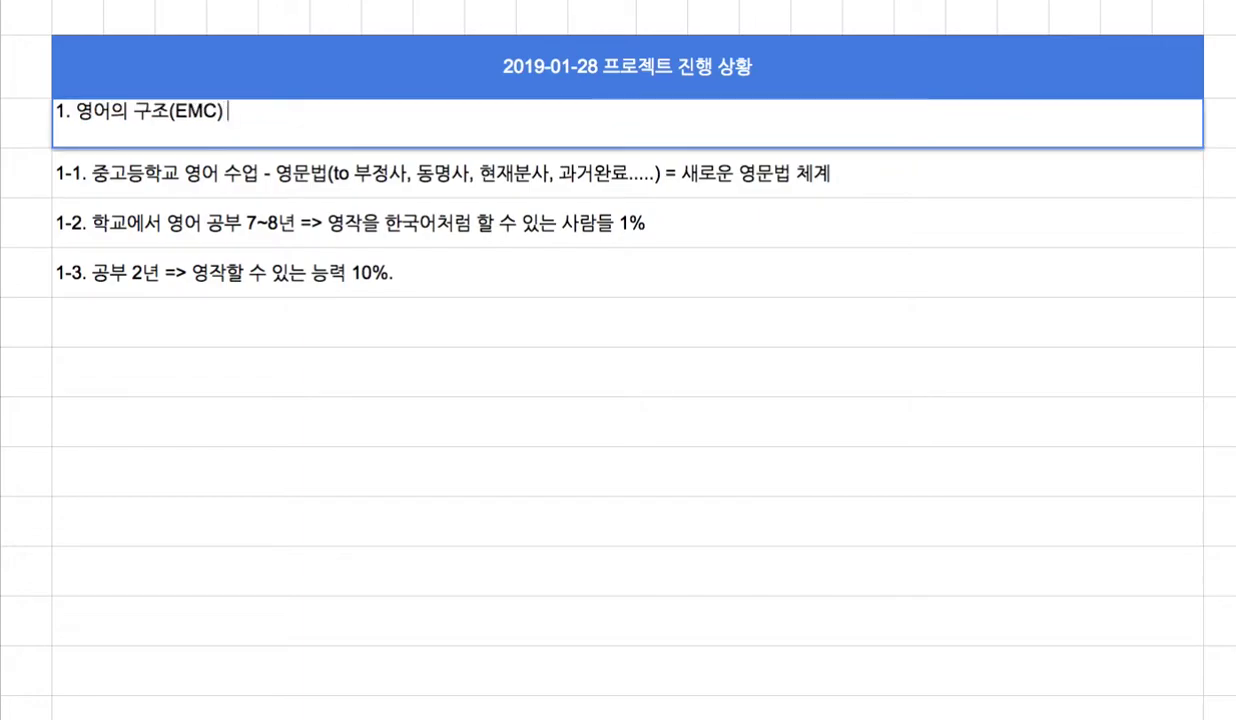
text(: 500개 에피소드)
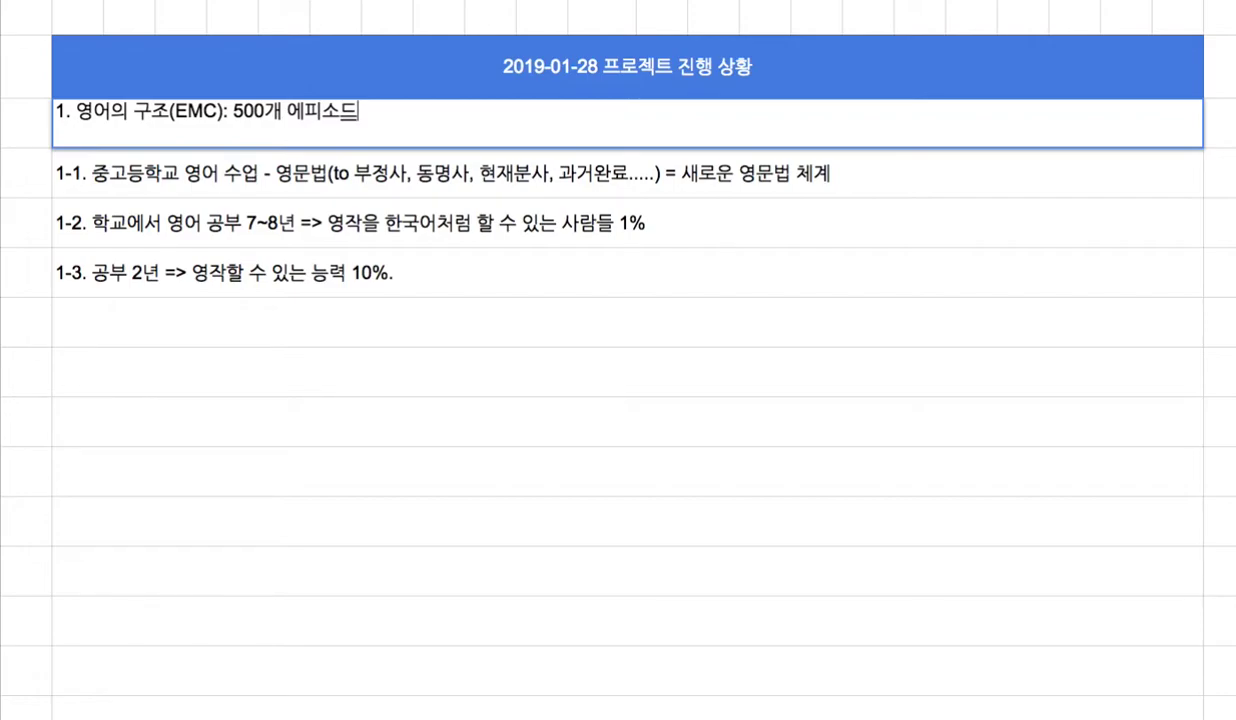
Step: In the row below item 1-3, enter "2. Mock a mocking bird, Kill a mocking bird, + 1 =>"
click(567, 336)
text(2. Mocik)
key(BackSpace)
key(BackSpace)
text(k a )
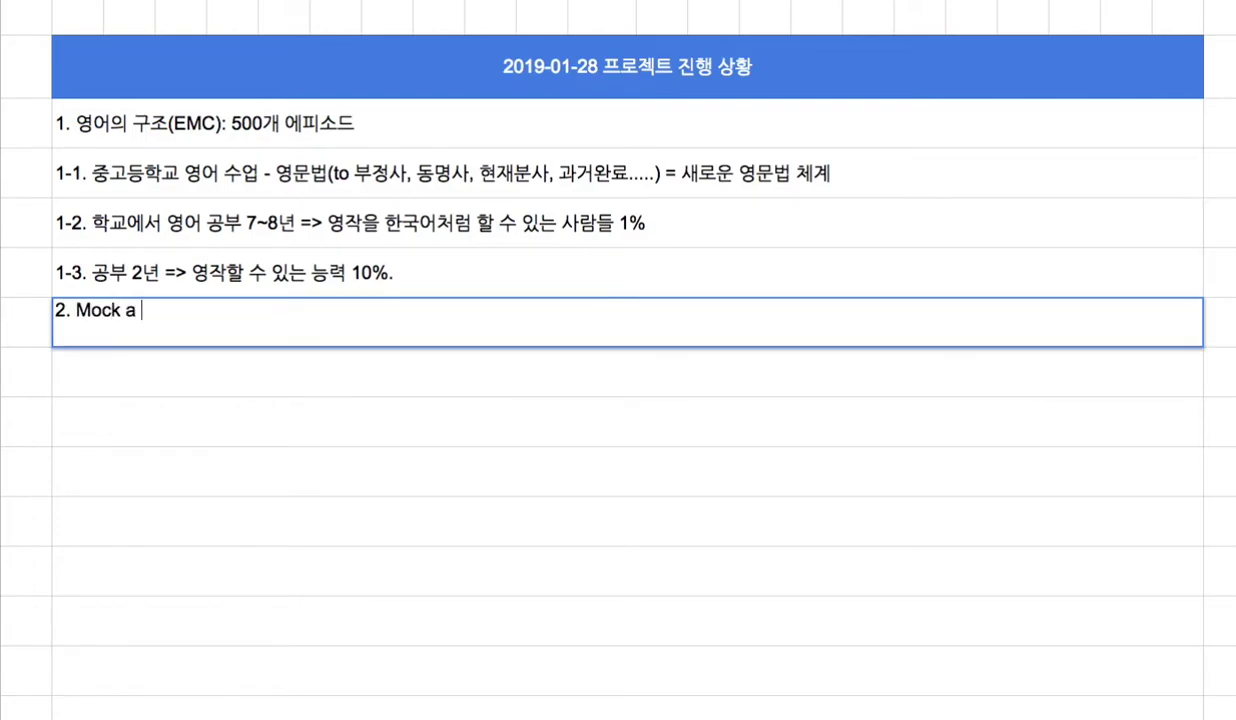
text(mocking bir)
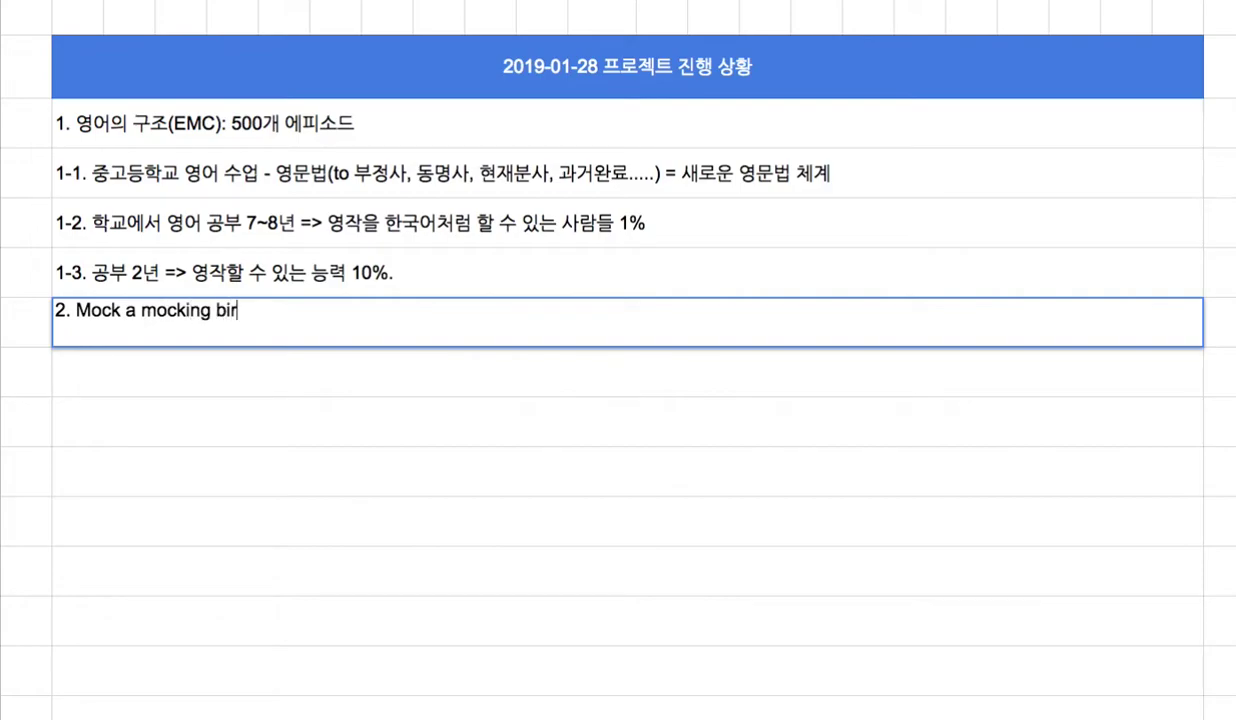
text(d, Kill a mocking bo)
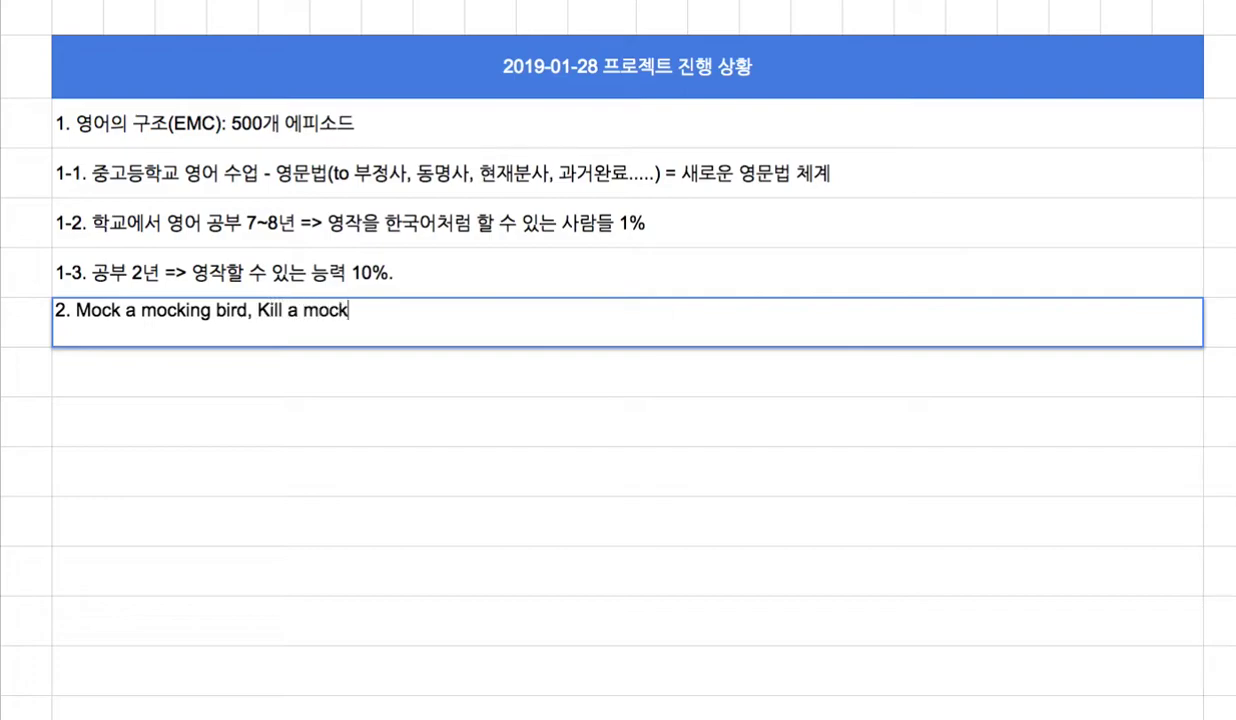
key(BackSpace)
text(ird, + 1 )
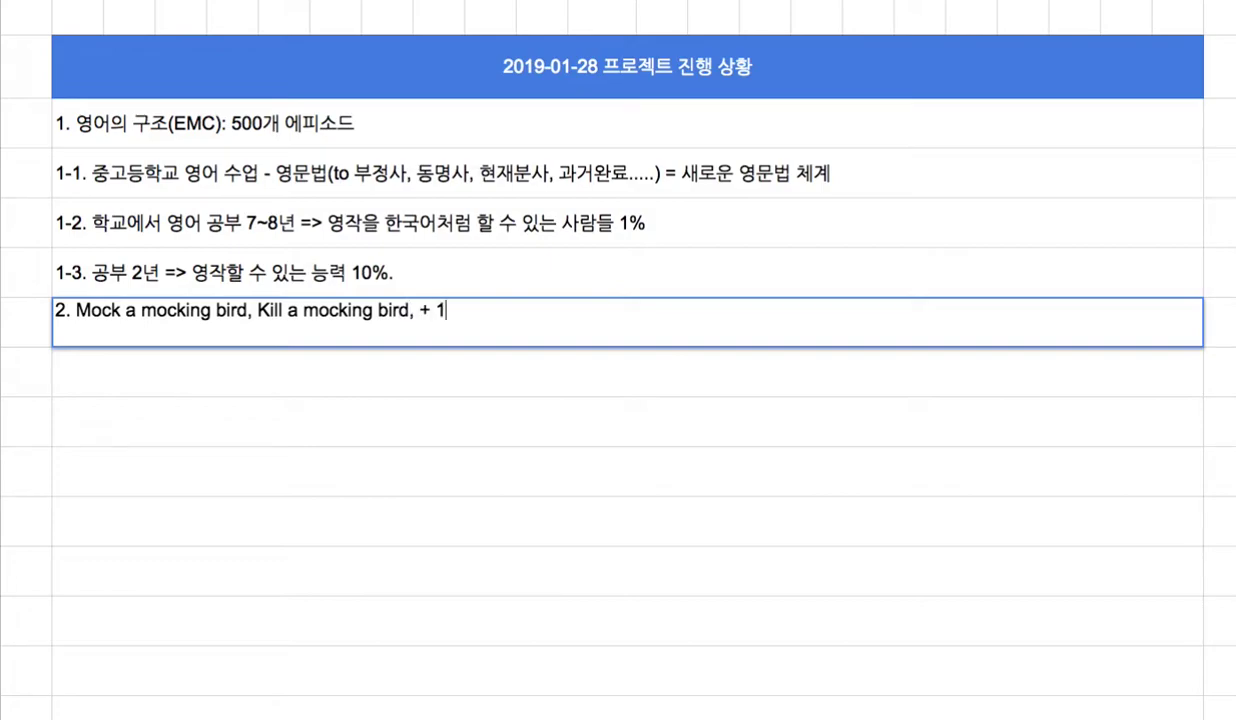
text(=>)
Step: Highlight 새로운 영문법 체계 in item 1-1, and complete the item 2 line with "중급 1~2년차에 끝낼 수 있도록 구성"
double_click(725, 182)
drag(686, 163, 883, 179)
double_click(659, 319)
text(wn)
key(BackSpace)
key(BackSpace)
text(줌급 1~2ㄴㅕ)
key(BackSpace)
text(ㅕㄴ)
text(차에 )
text(끝)
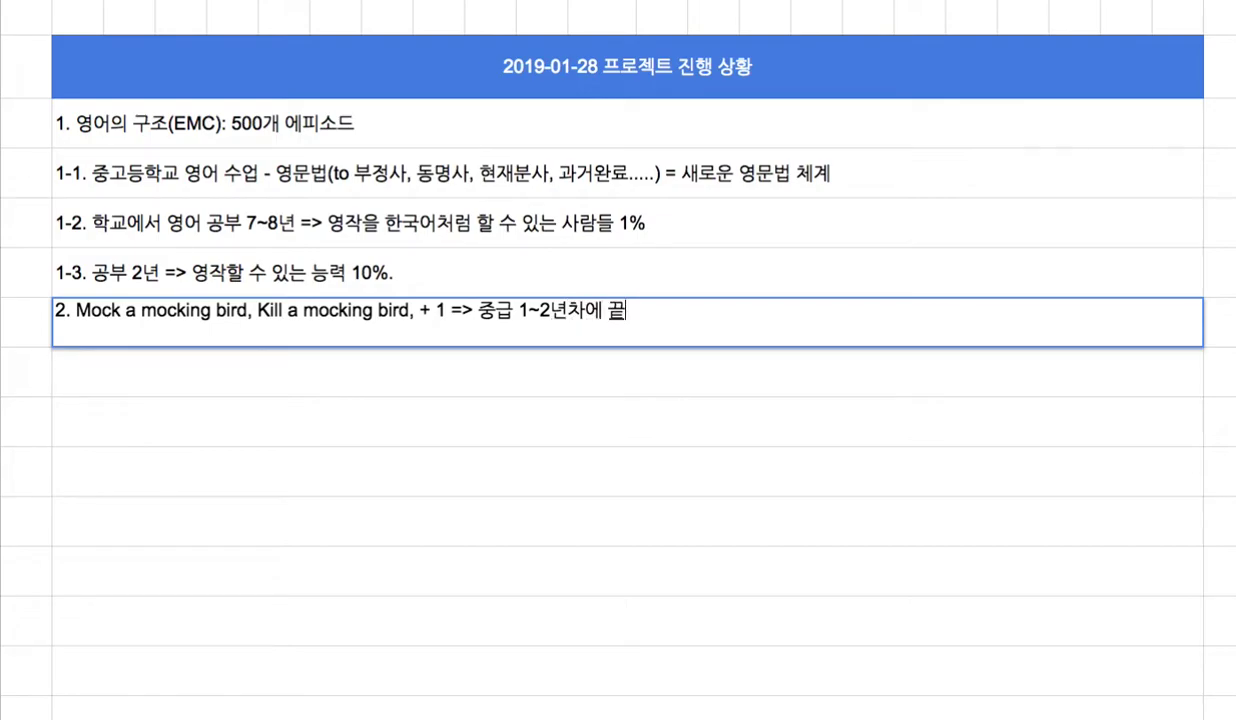
text(낼 수 있도록 구성)
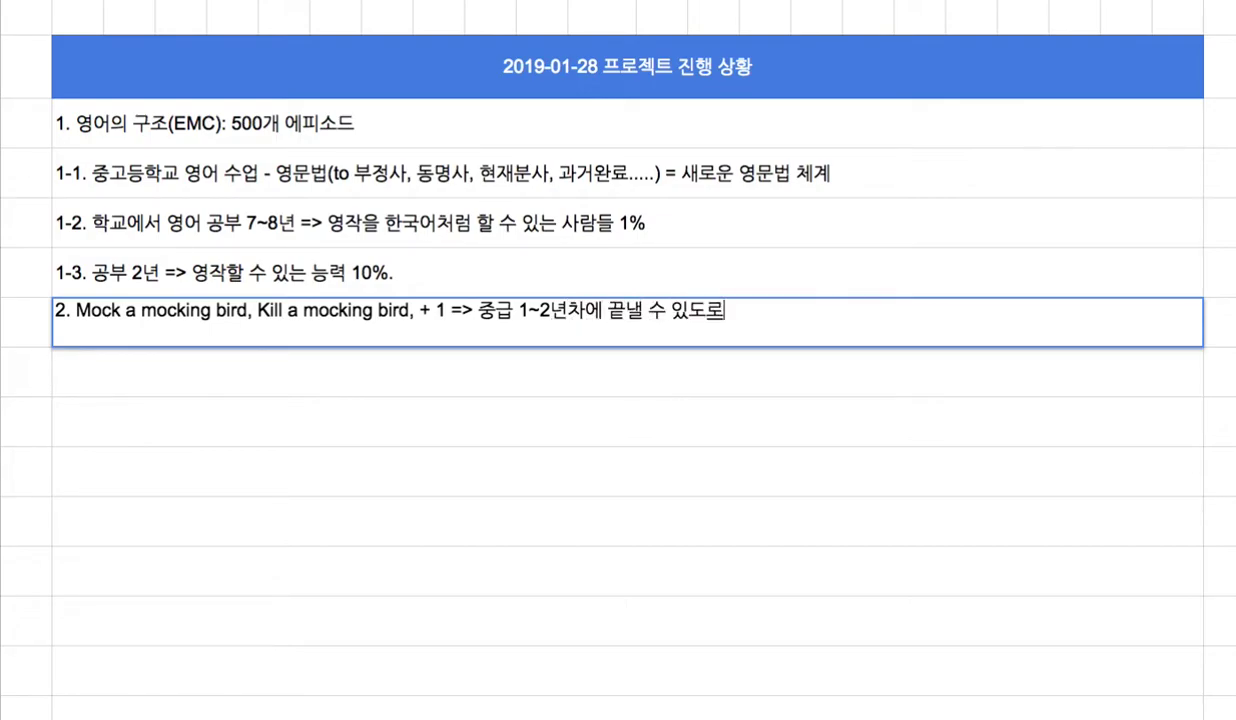
key(Return)
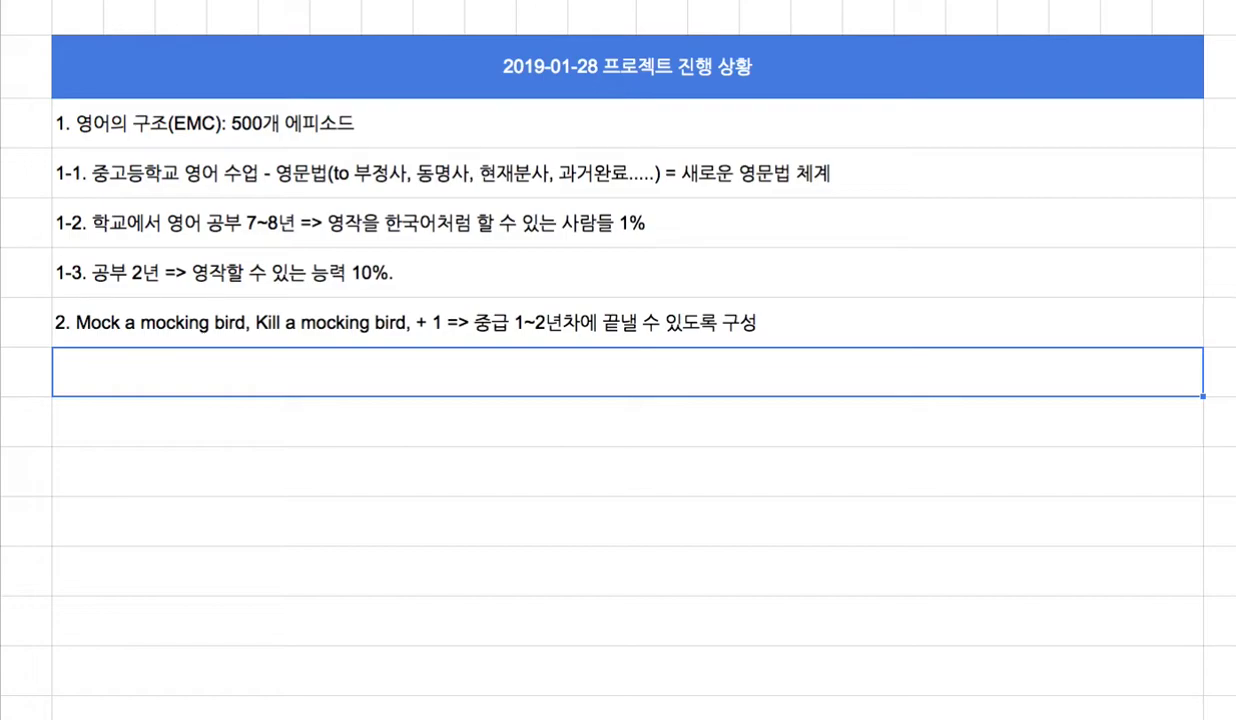
Step: Add the heading "3. 왜? English?" in the row below item 2
text(3)
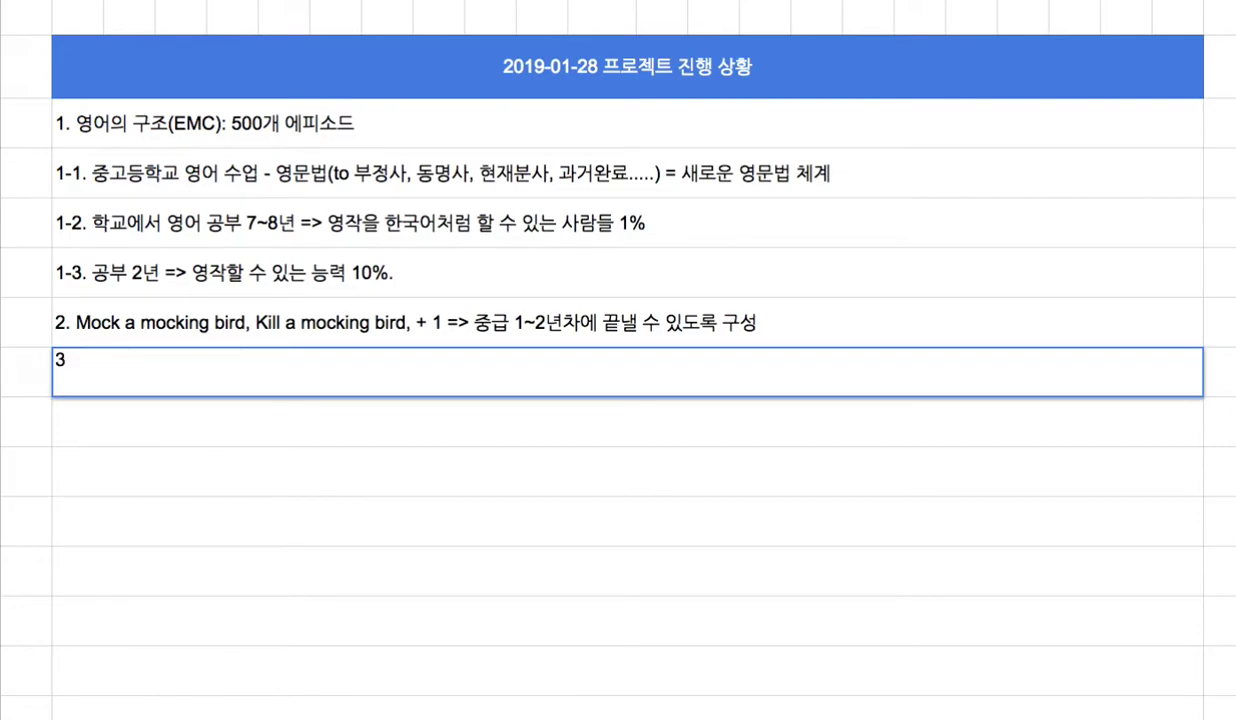
text(. 왜? English?)
key(Return)
Step: Enter "3-1. 초급 => 중급: English" in the row below heading 3
text(3-1. )
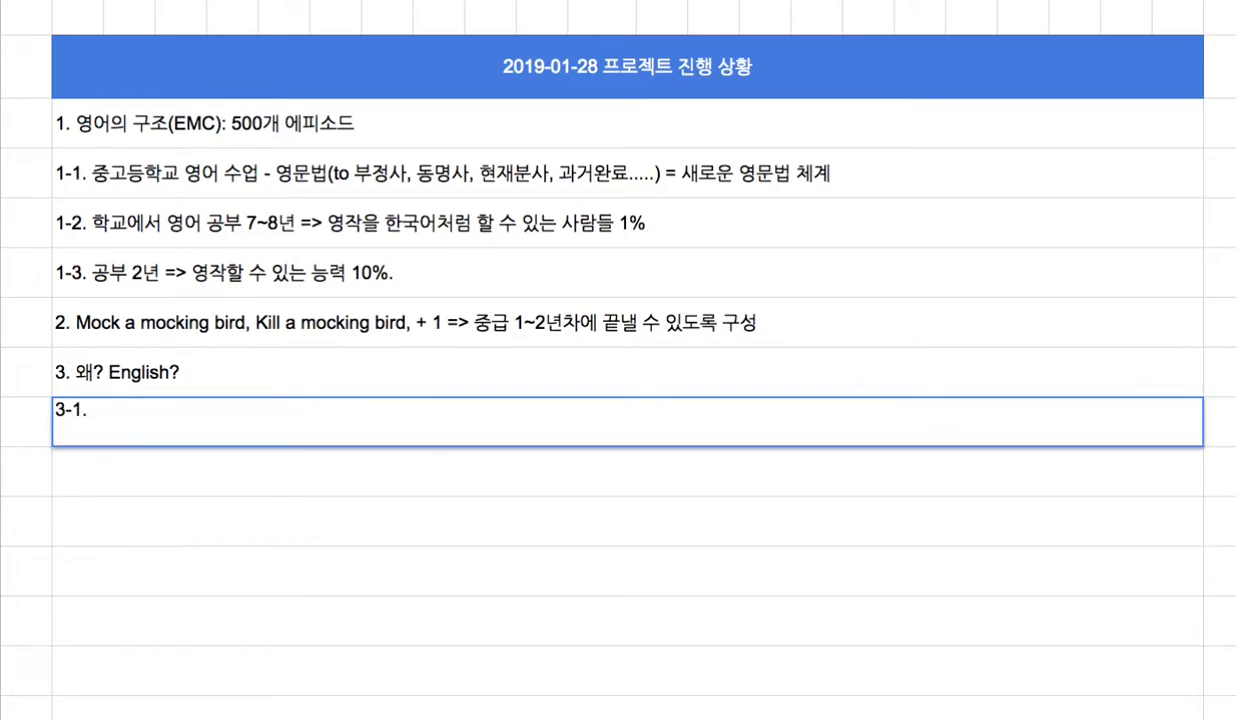
text(초급 => 중급)
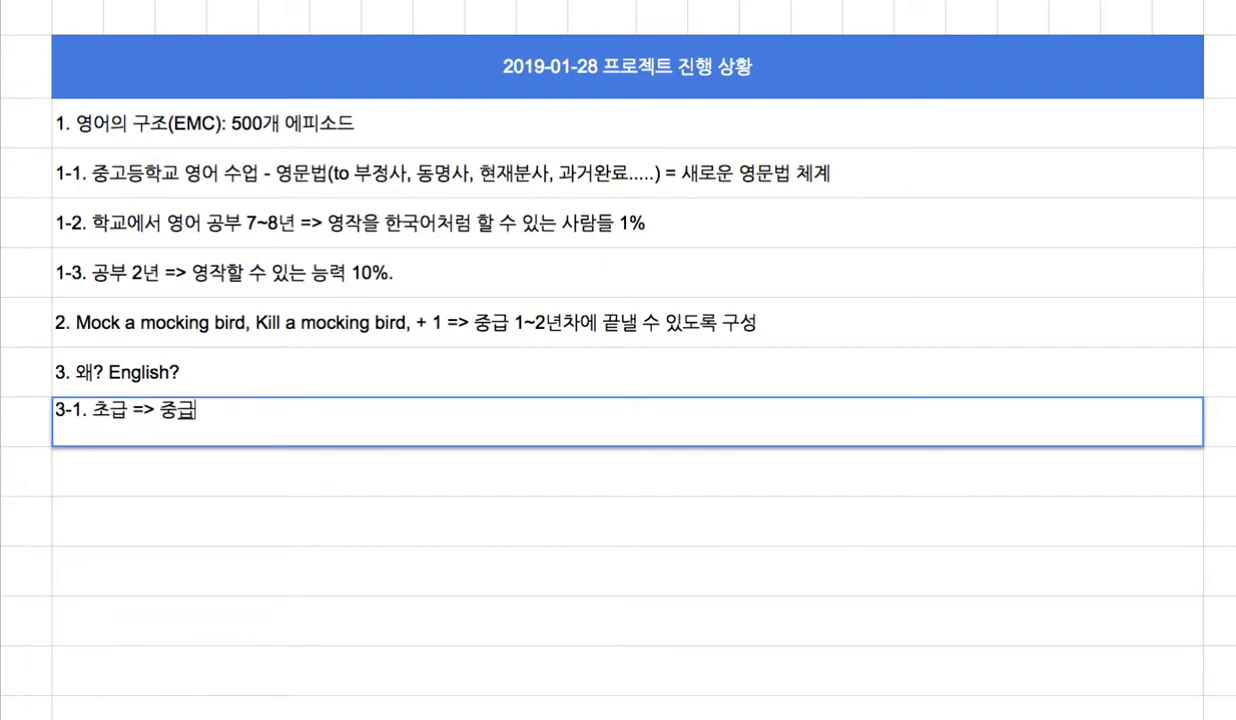
drag(133, 412, 153, 414)
click(209, 414)
text(: Enlis)
key(BackSpace)
key(BackSpace)
key(BackSpace)
text(glish)
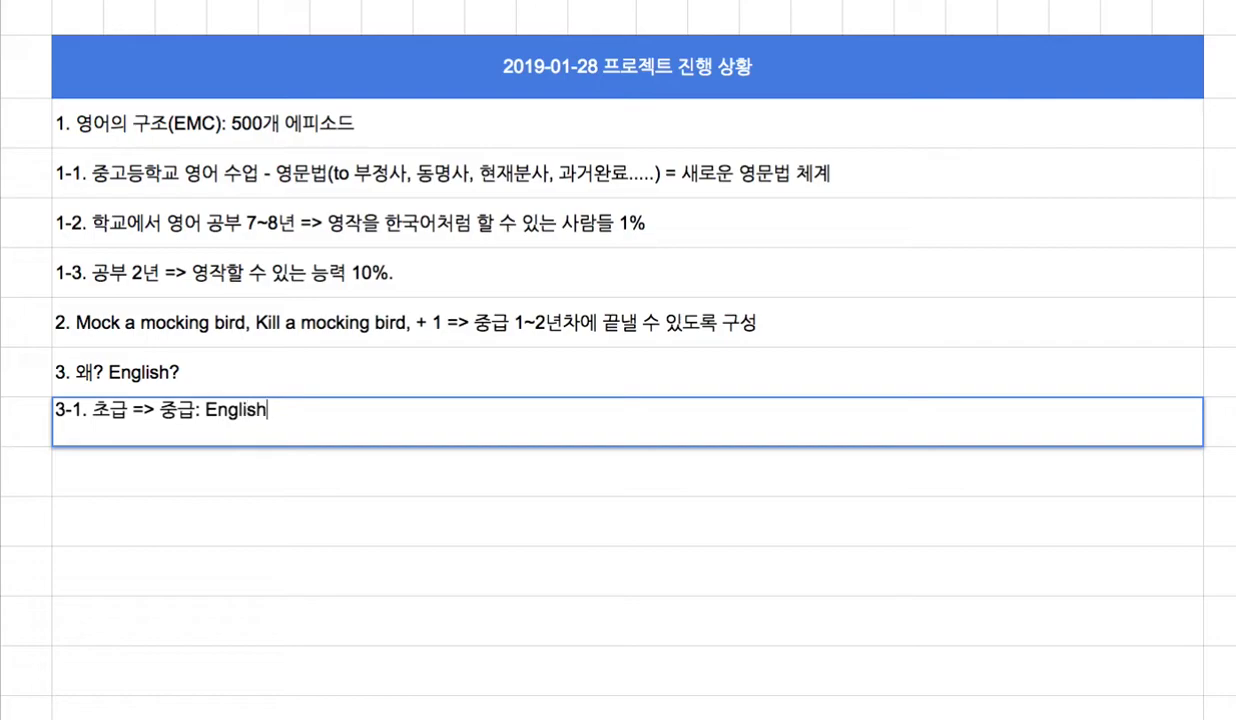
Step: Highlight 중급 and English in item 3-1 and the 영문법(to 부정사, 동명사, 현재분사, 과거완료.....) wording in item 1-1 to compare them
drag(90, 410, 211, 413)
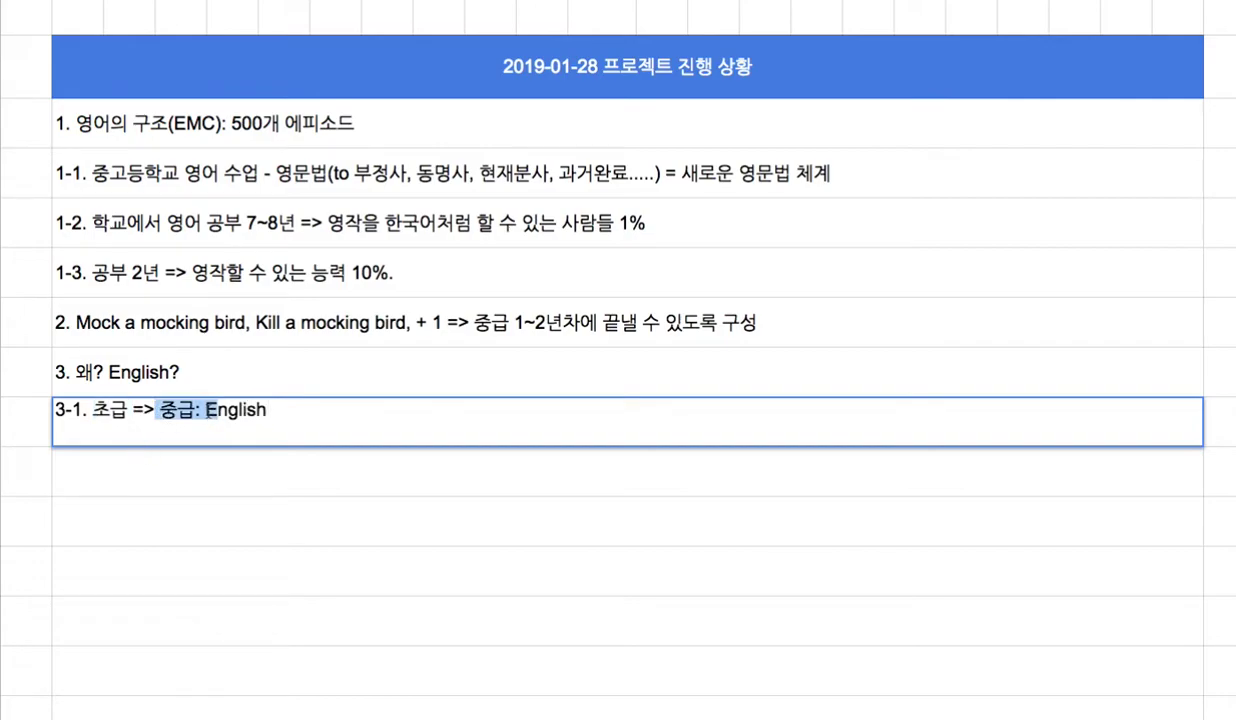
double_click(238, 412)
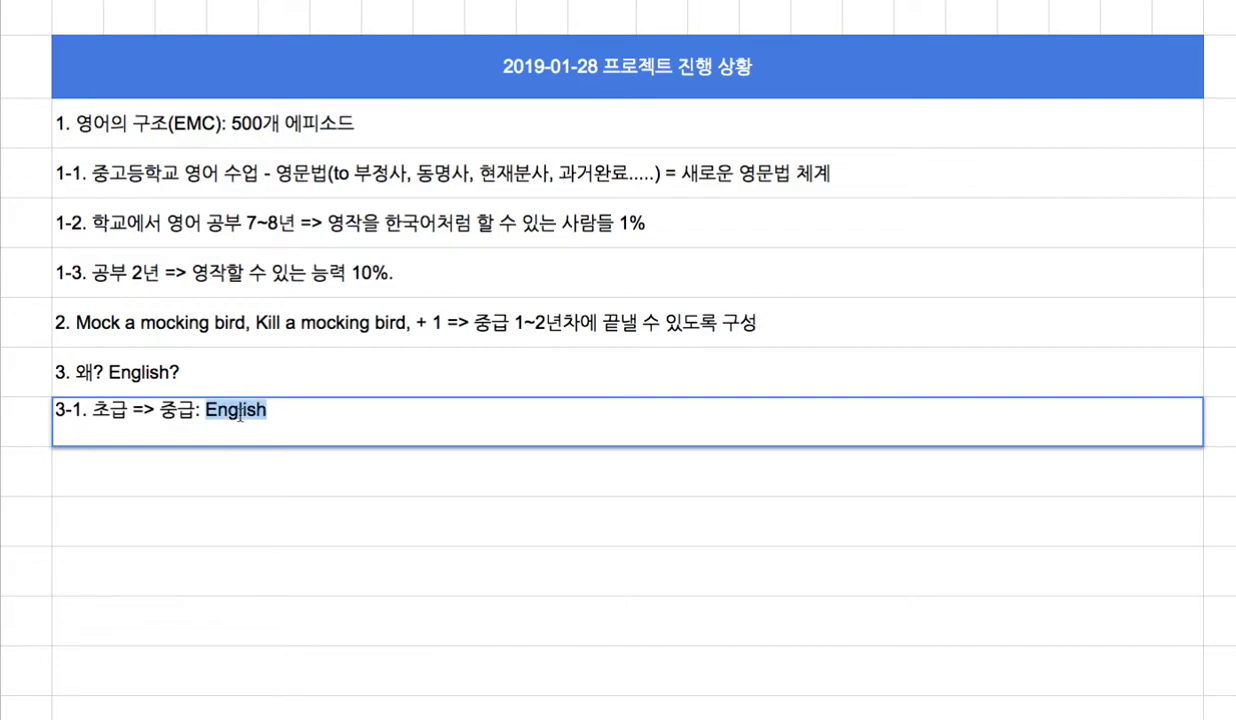
double_click(292, 188)
drag(274, 160, 442, 160)
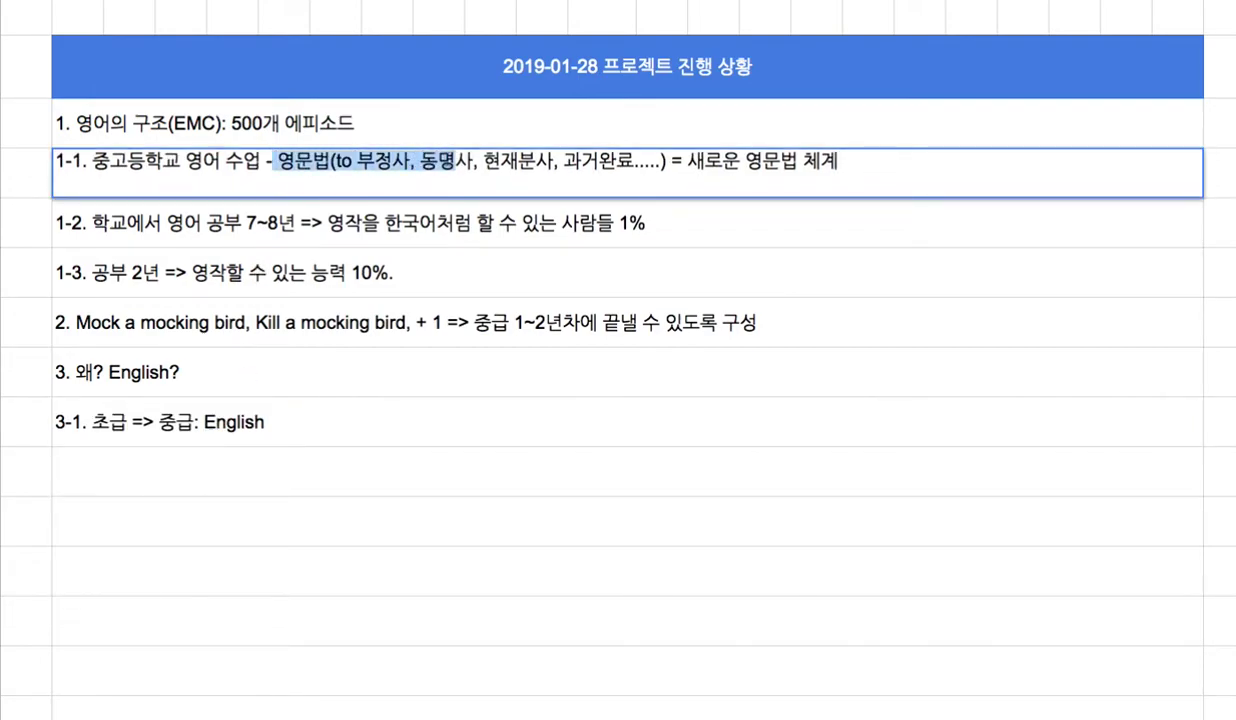
drag(665, 162, 650, 188)
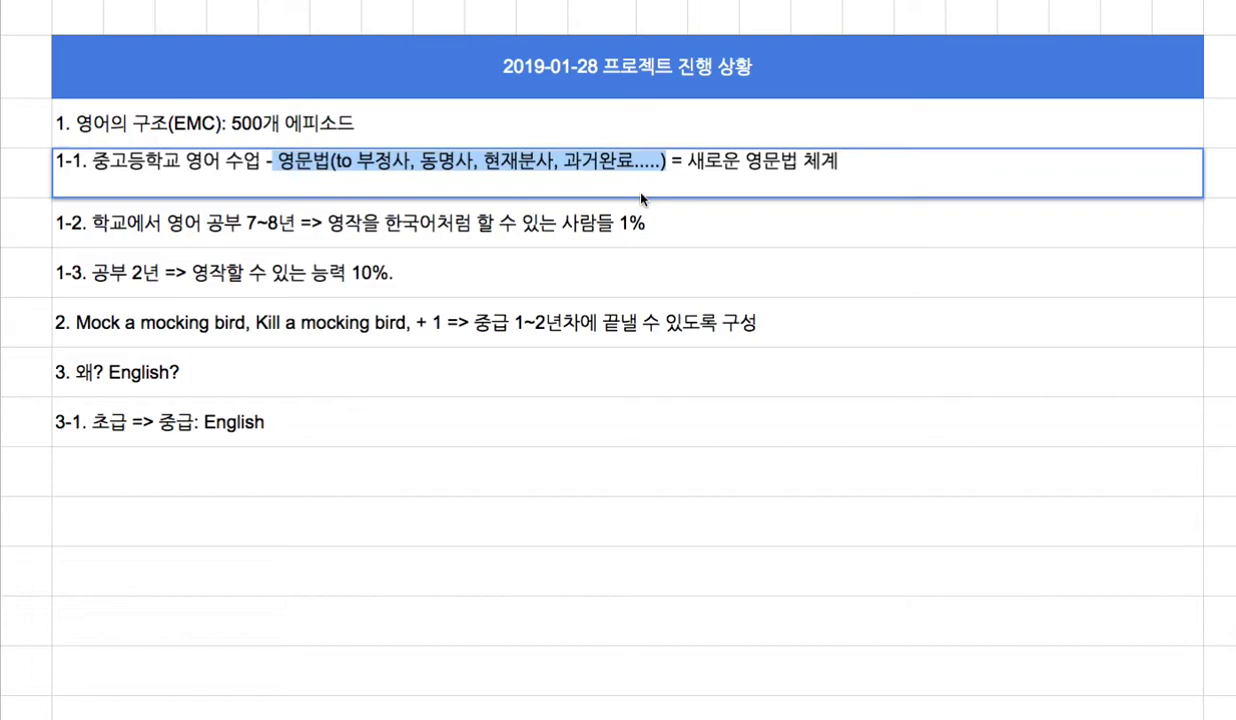